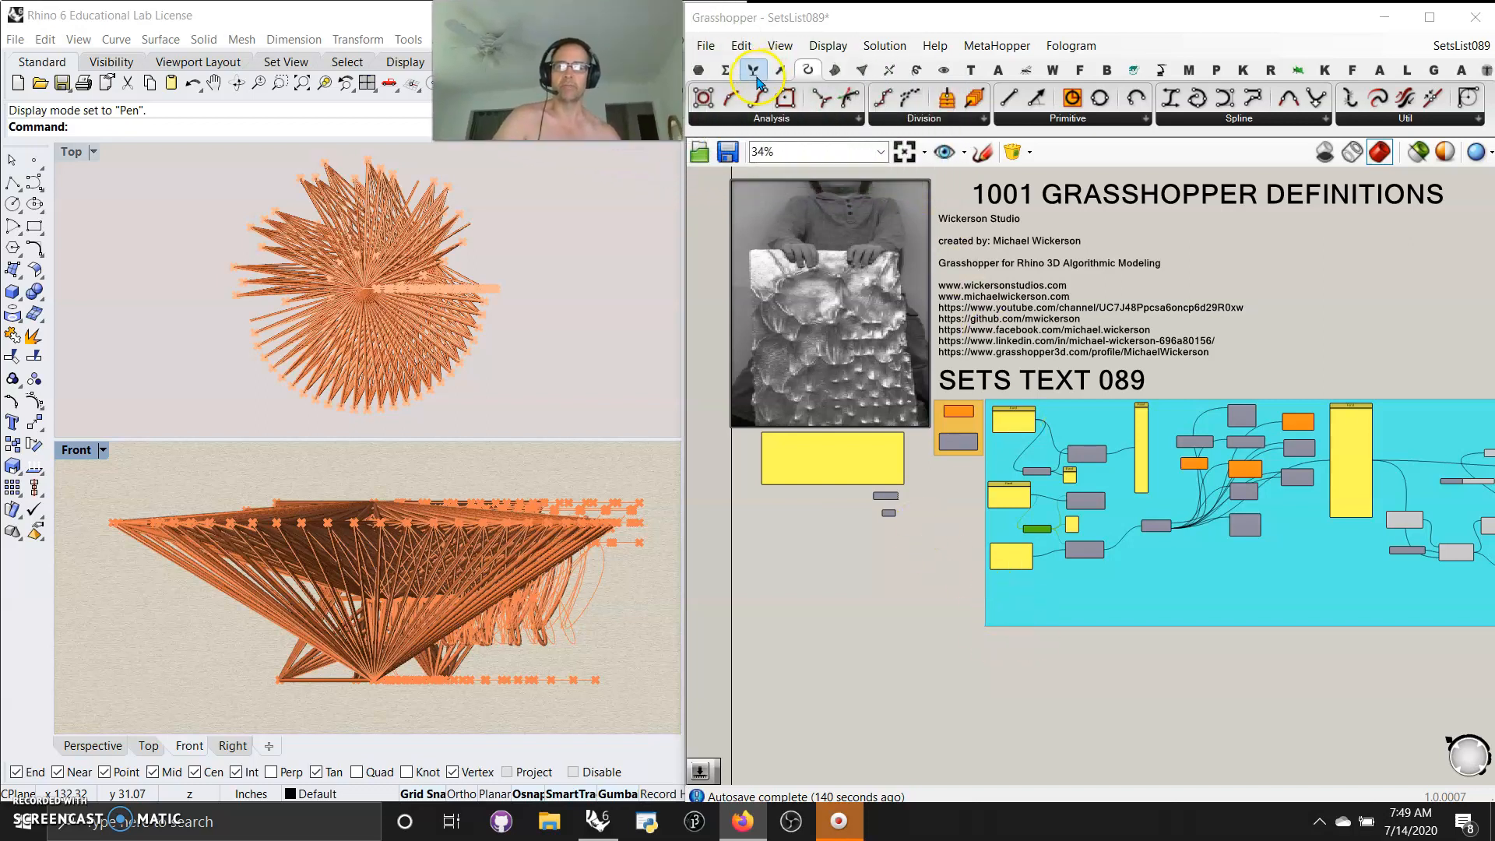
left_click(752, 70)
left_click(1313, 118)
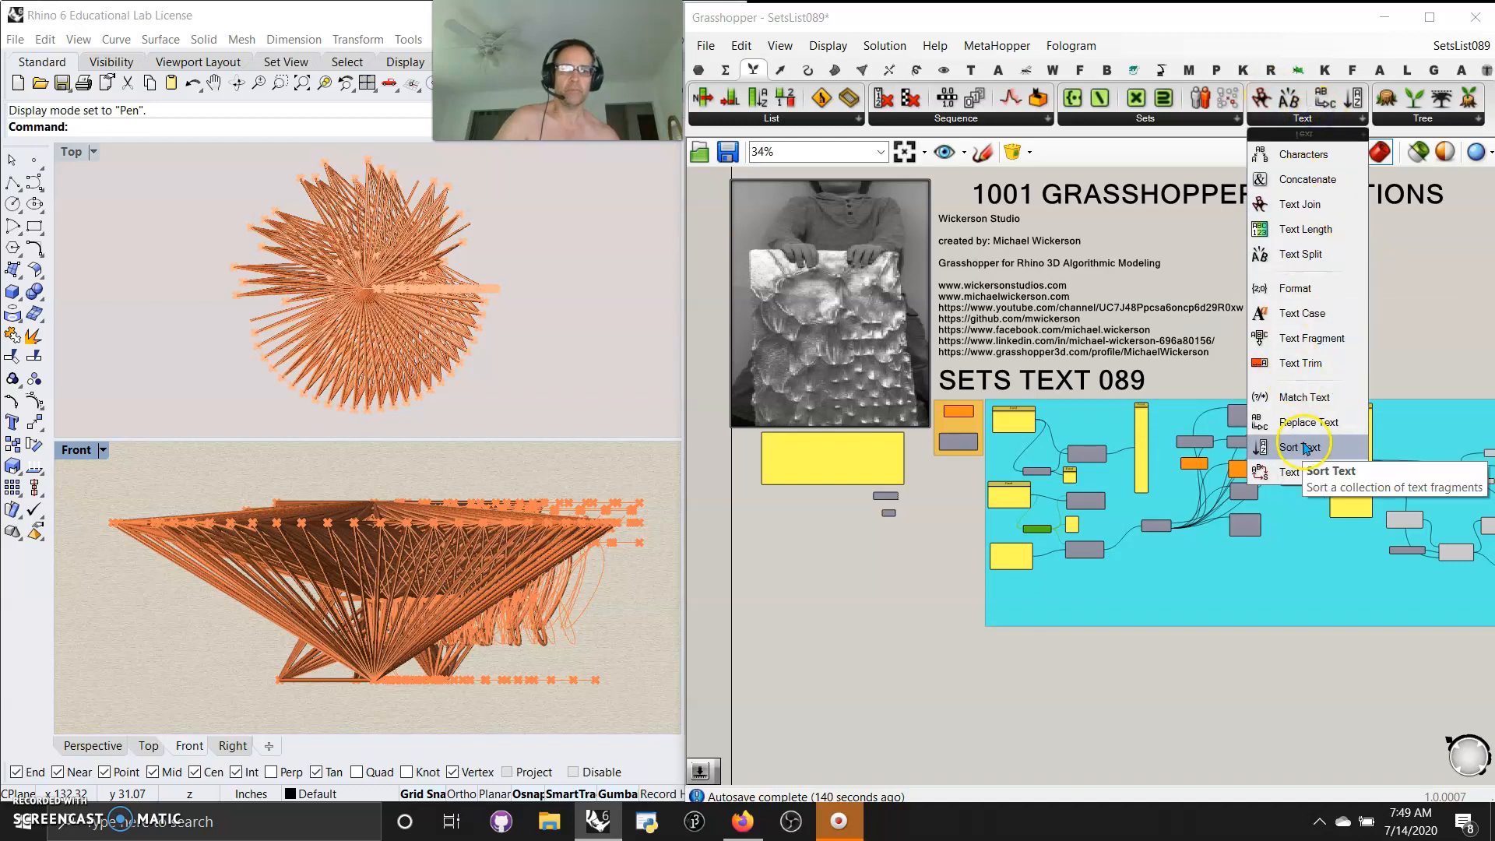
left_click(929, 121)
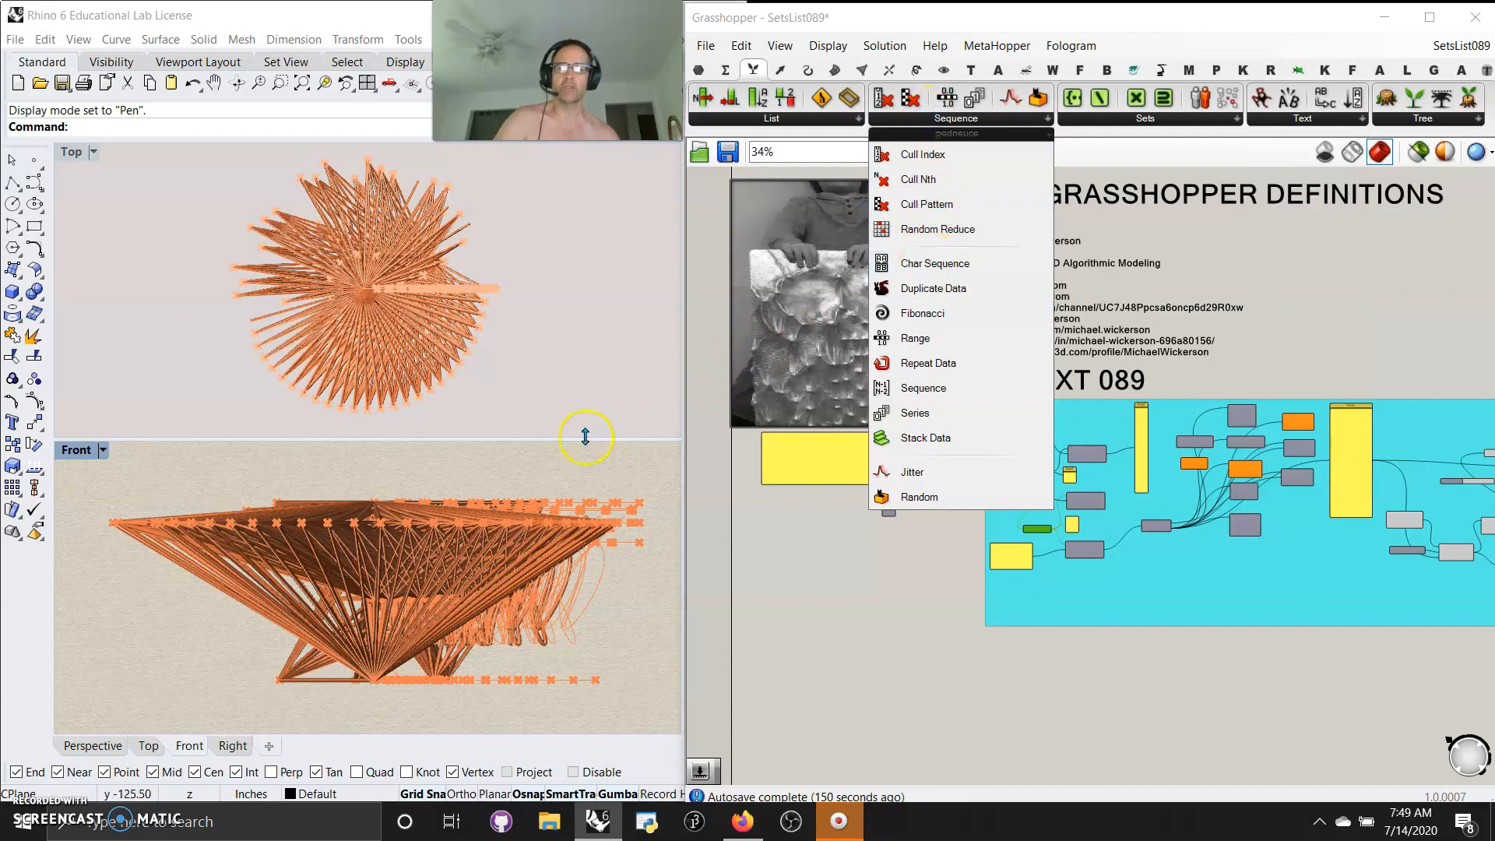
left_click(884, 598)
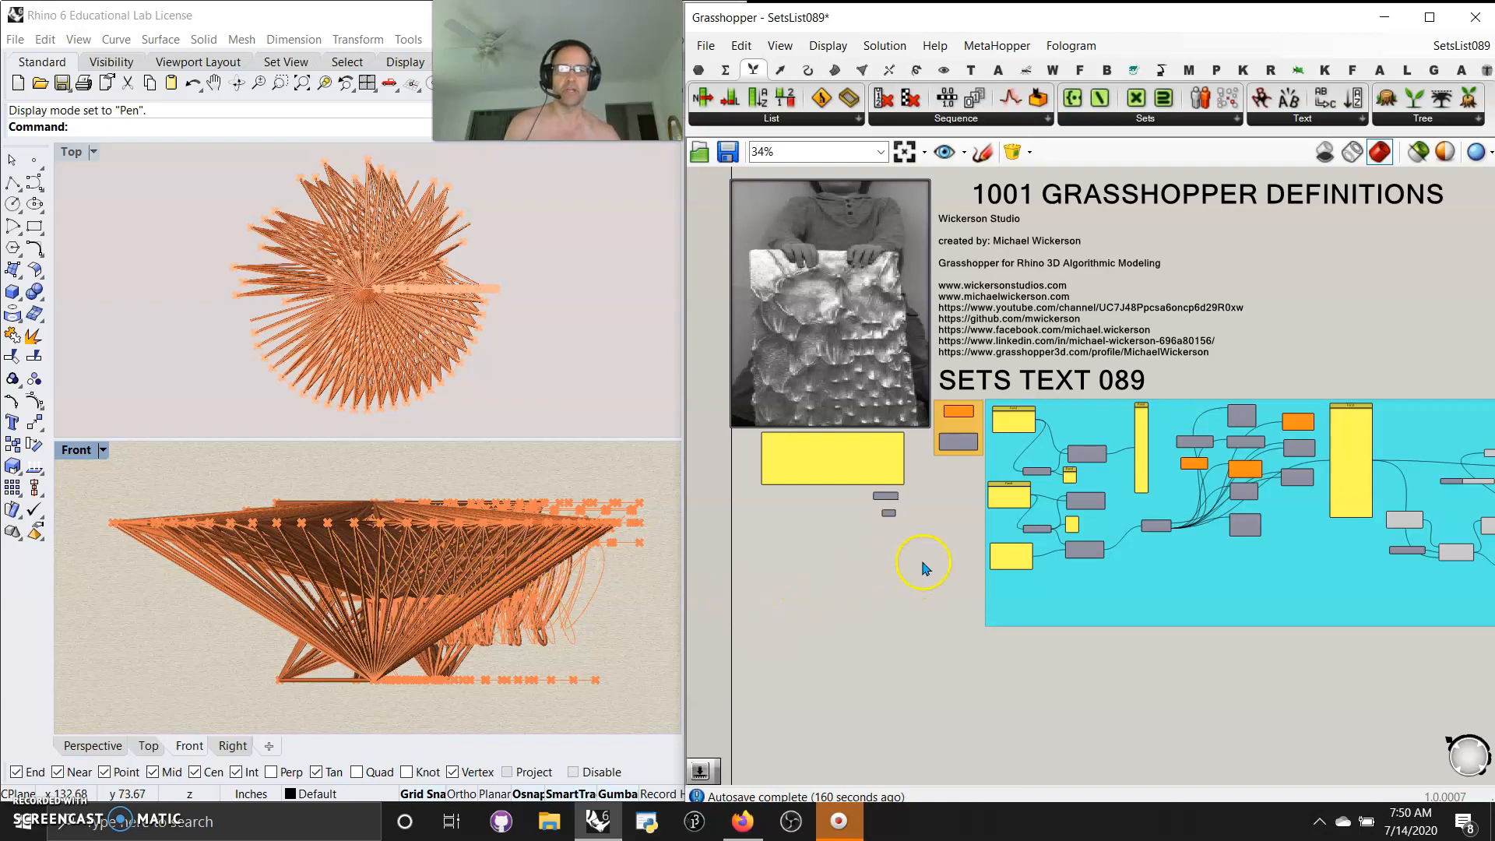
Feed the Characters component's Text input from the first Char Sequence, and replace that source with the second Char Sequence.
scroll(916, 574, "up", 5)
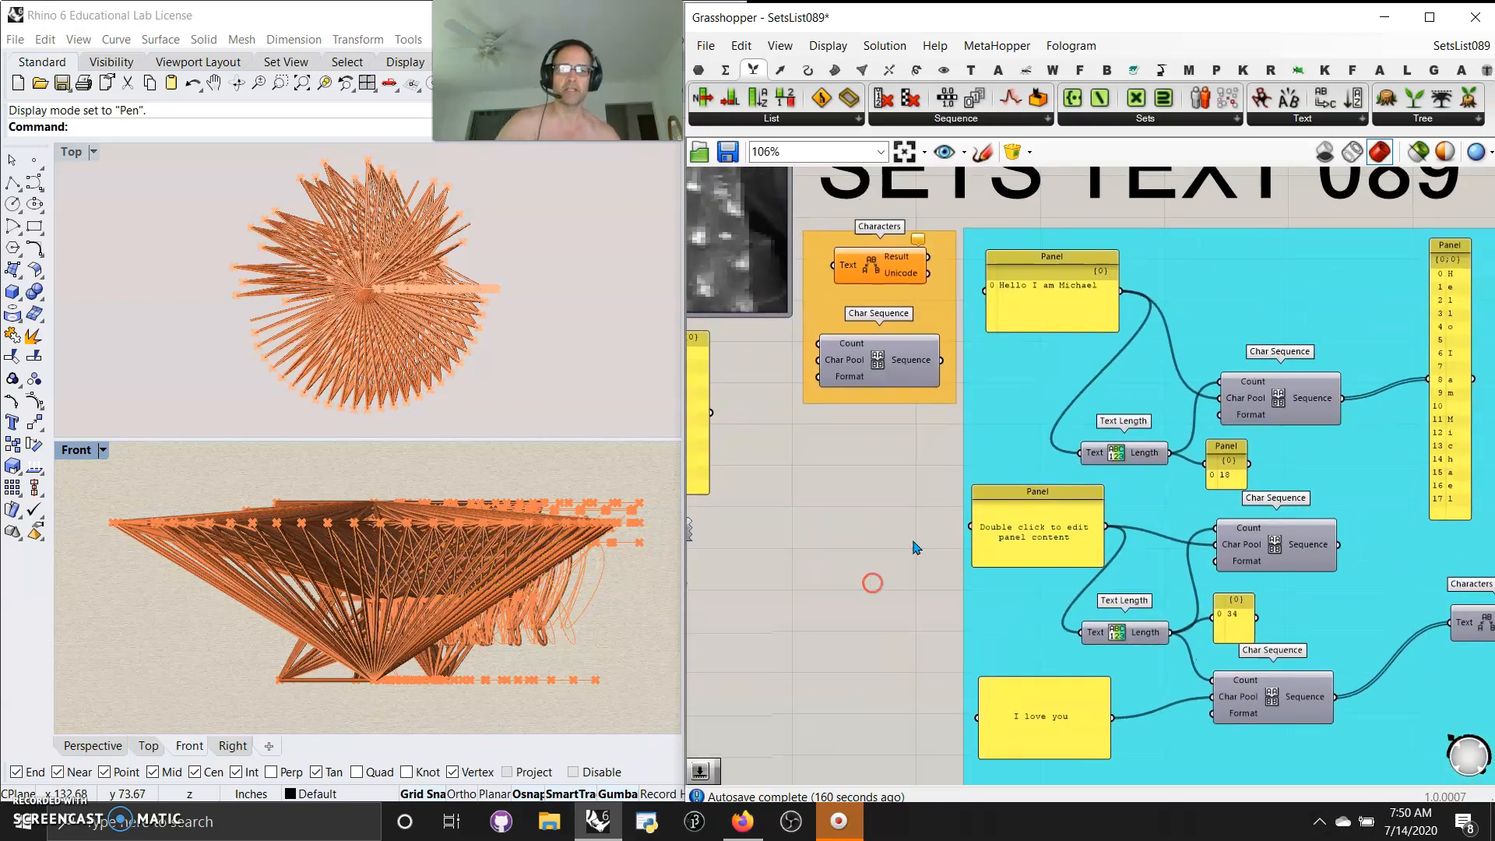
right_click_drag(1004, 410, 819, 388)
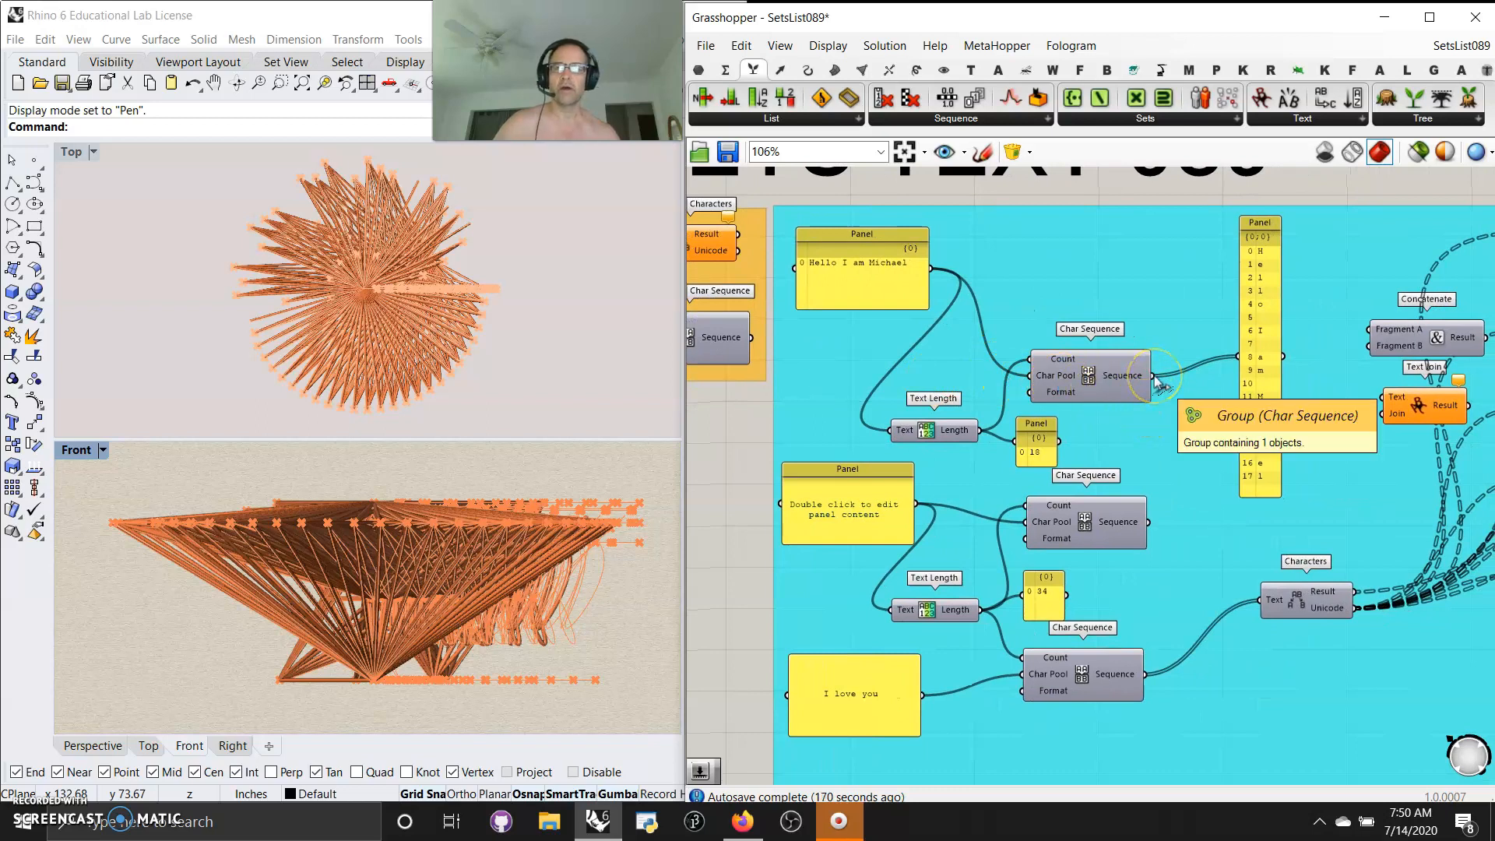
left_click_drag(1154, 377, 1259, 595)
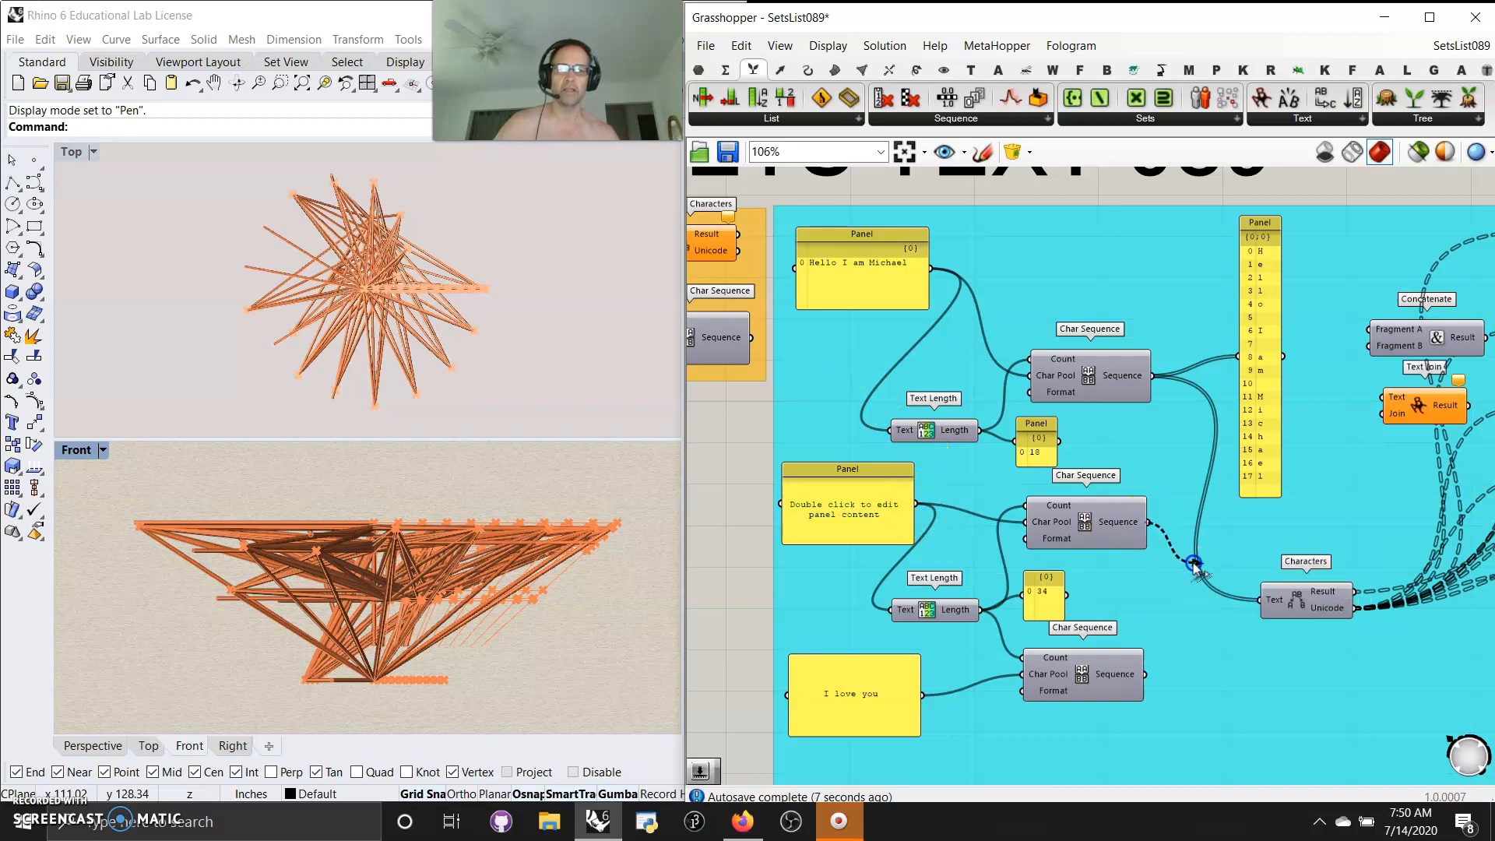
left_click_drag(1190, 573, 1253, 600)
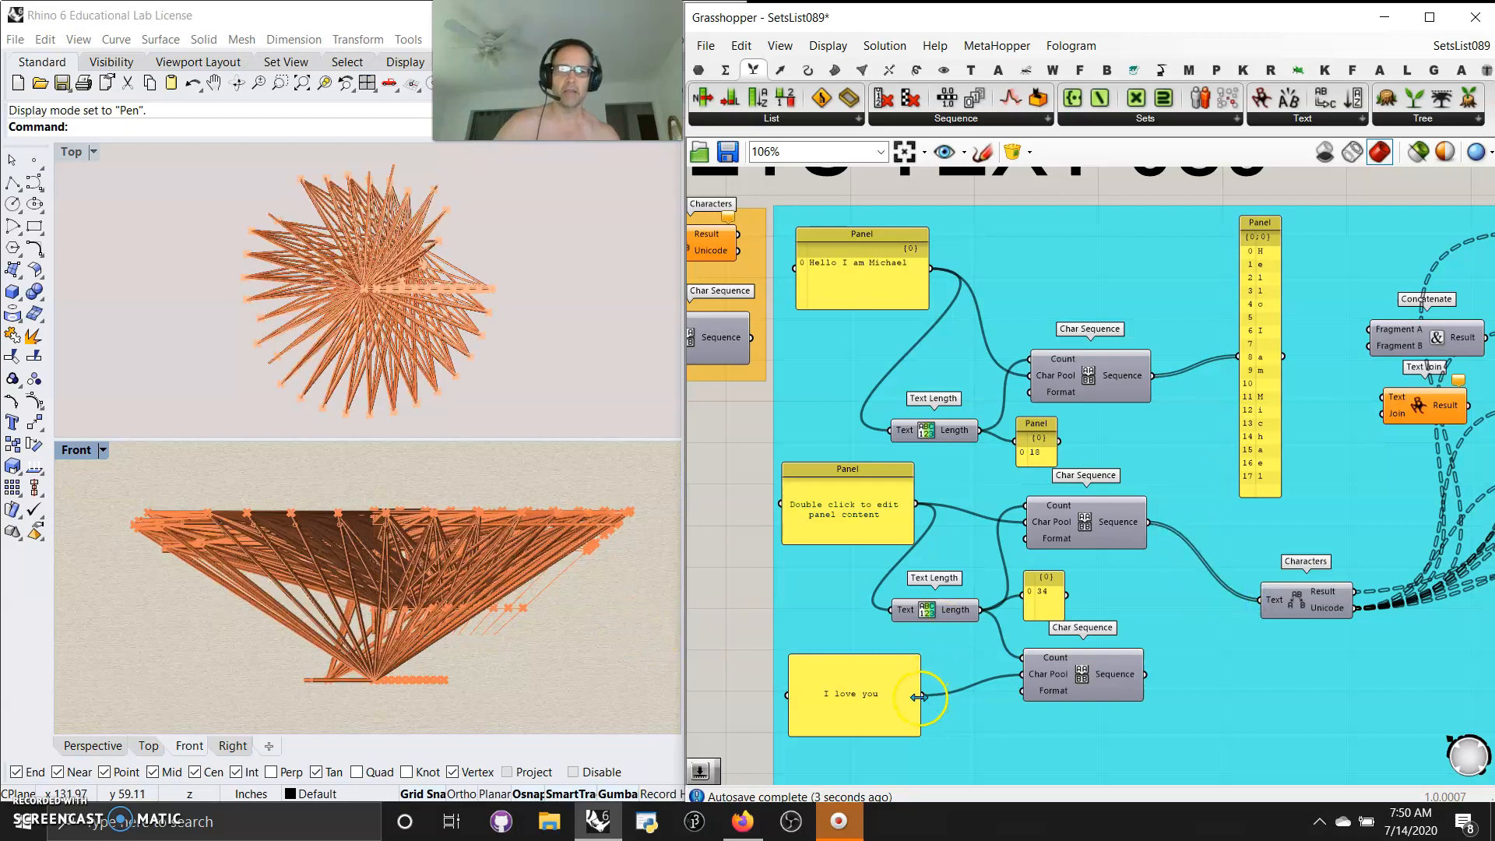
Connect the third Char Sequence to Characters, and feed the Text Length that sets its count from the "I love you" panel.
left_click_drag(920, 698, 1005, 669)
left_click_drag(1144, 674, 1255, 602)
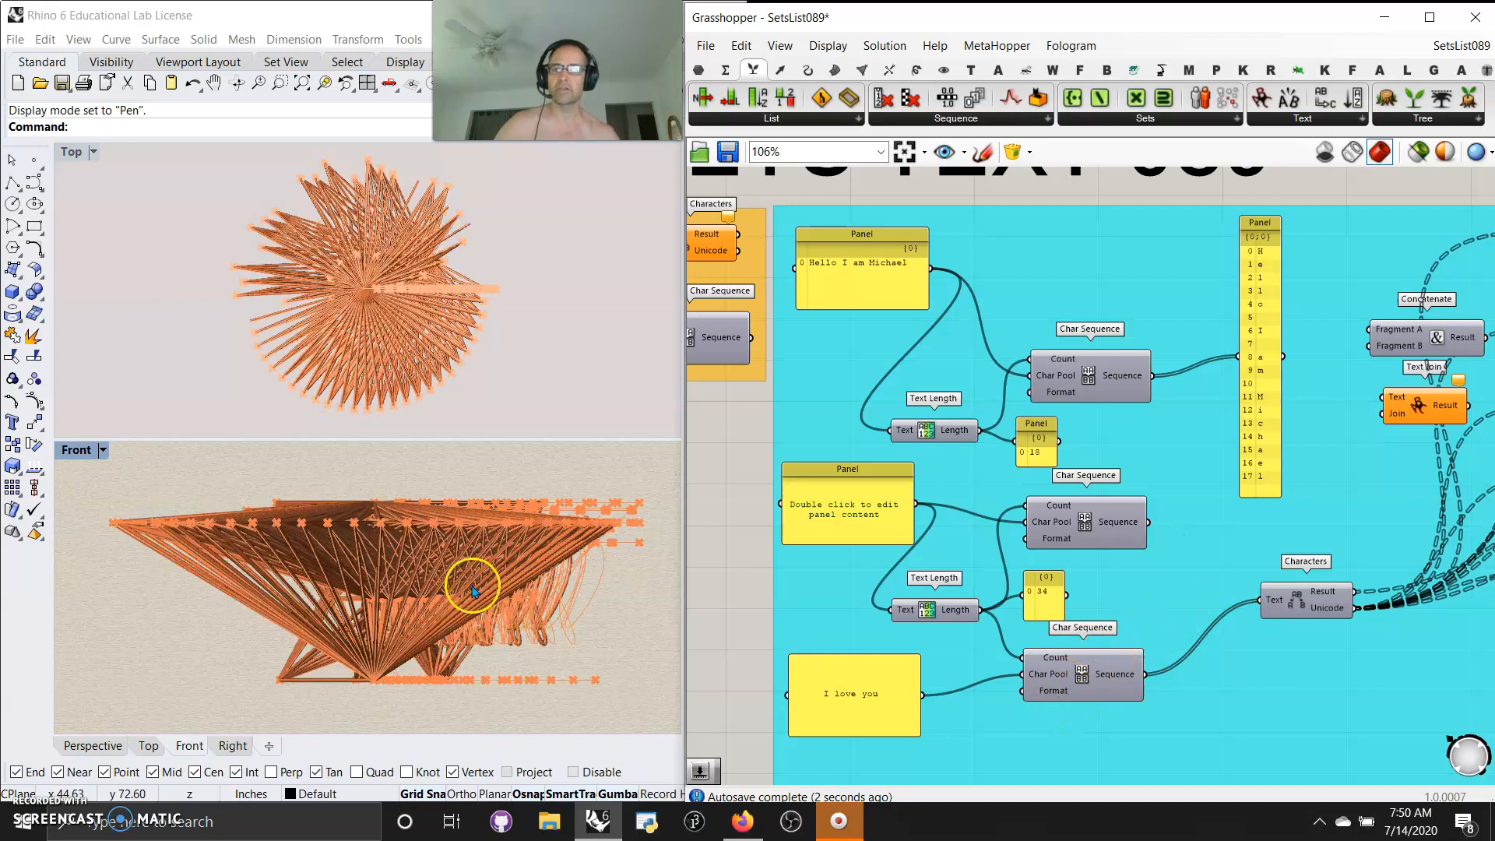
right_click_drag(442, 606, 446, 584)
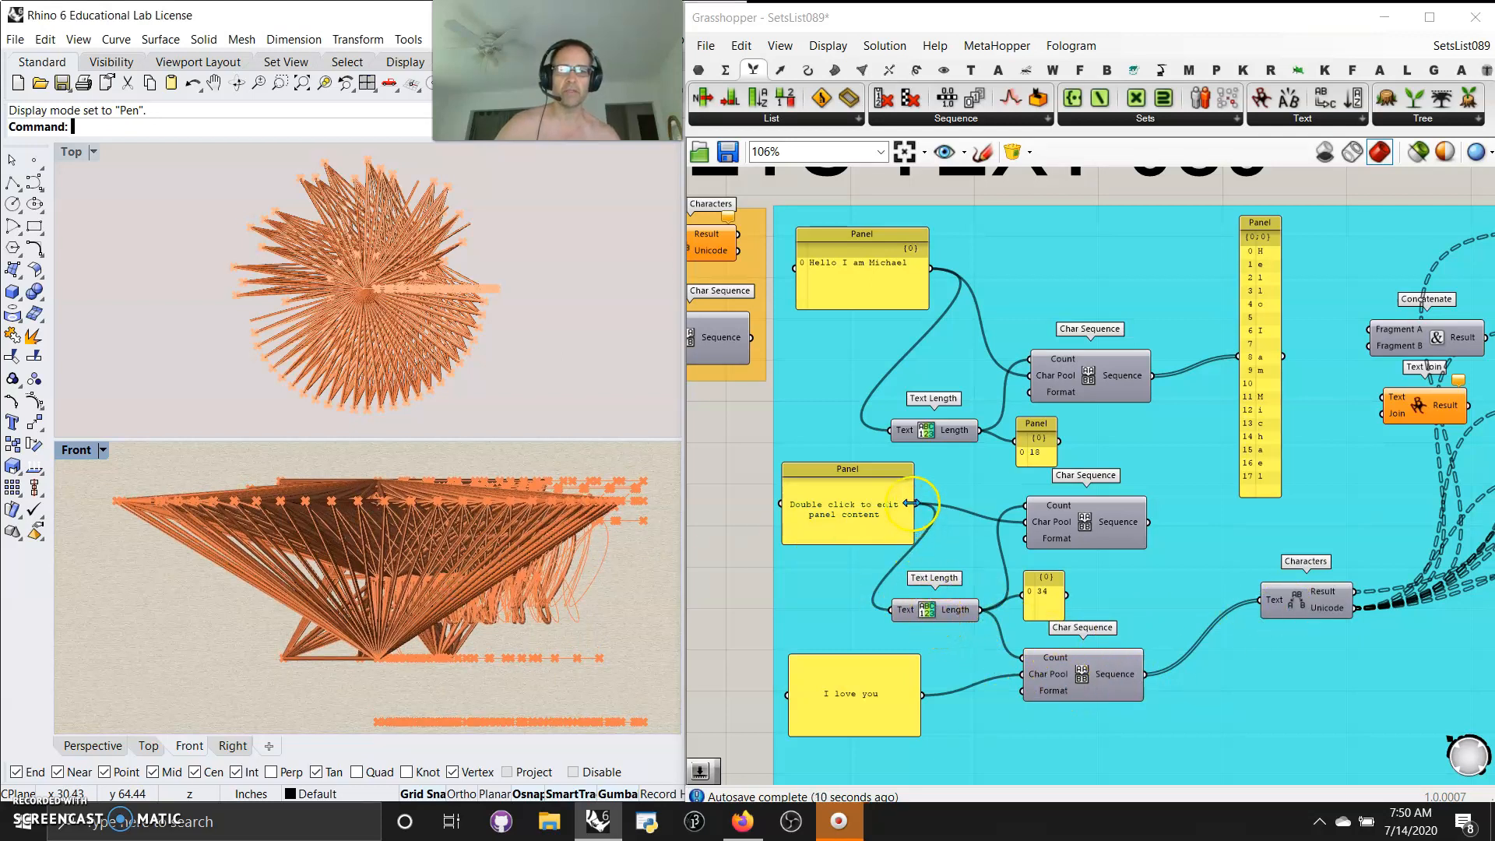
left_click_drag(922, 696, 896, 613, "shift")
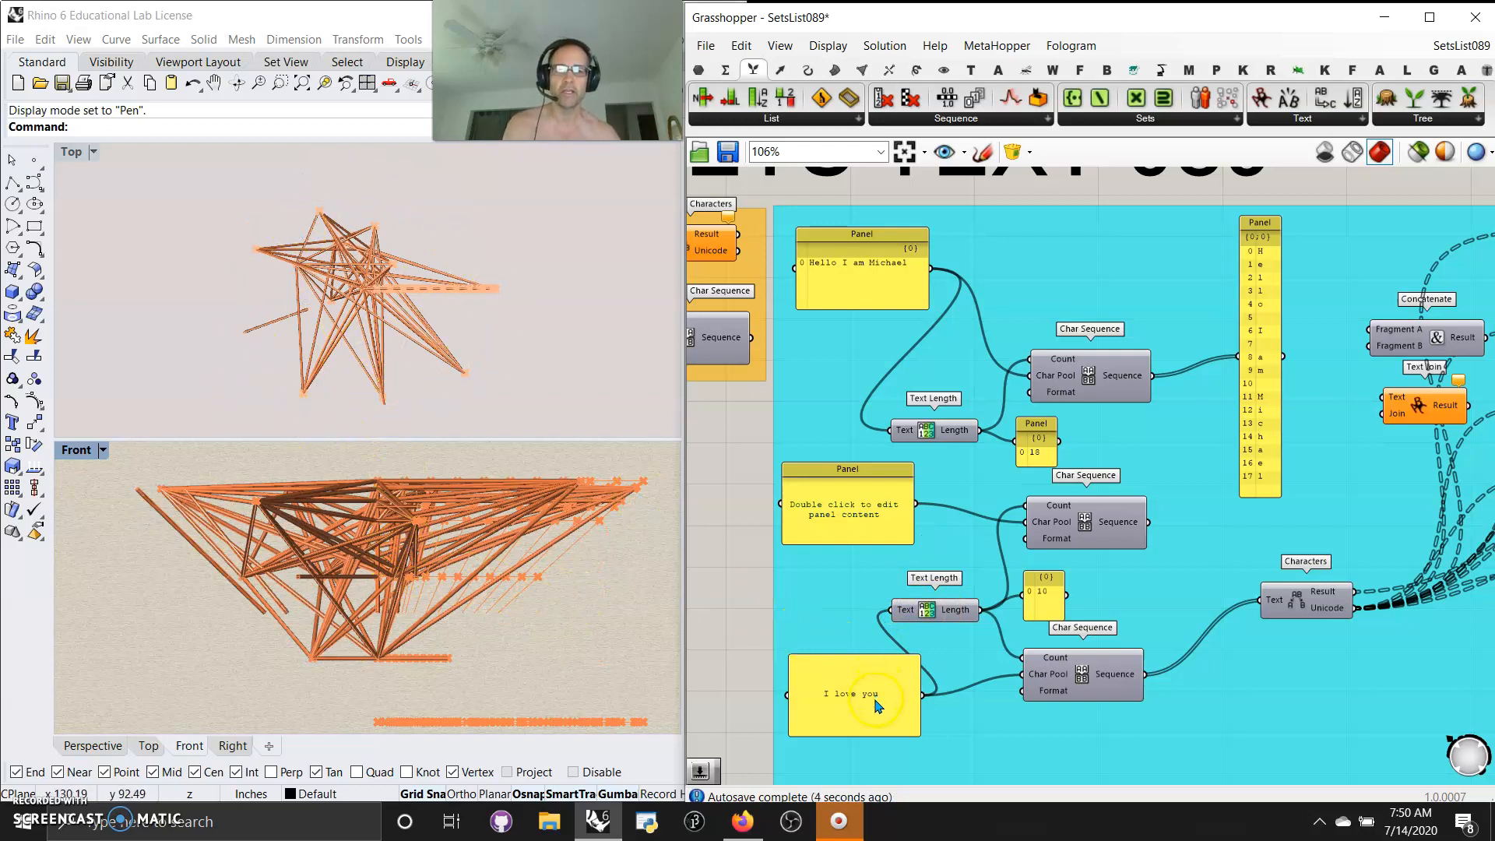
Duplicate the "I love you" panel directly below the original and shorten the copy's text to "love".
right_click_drag(869, 755, 864, 600)
left_click(835, 556)
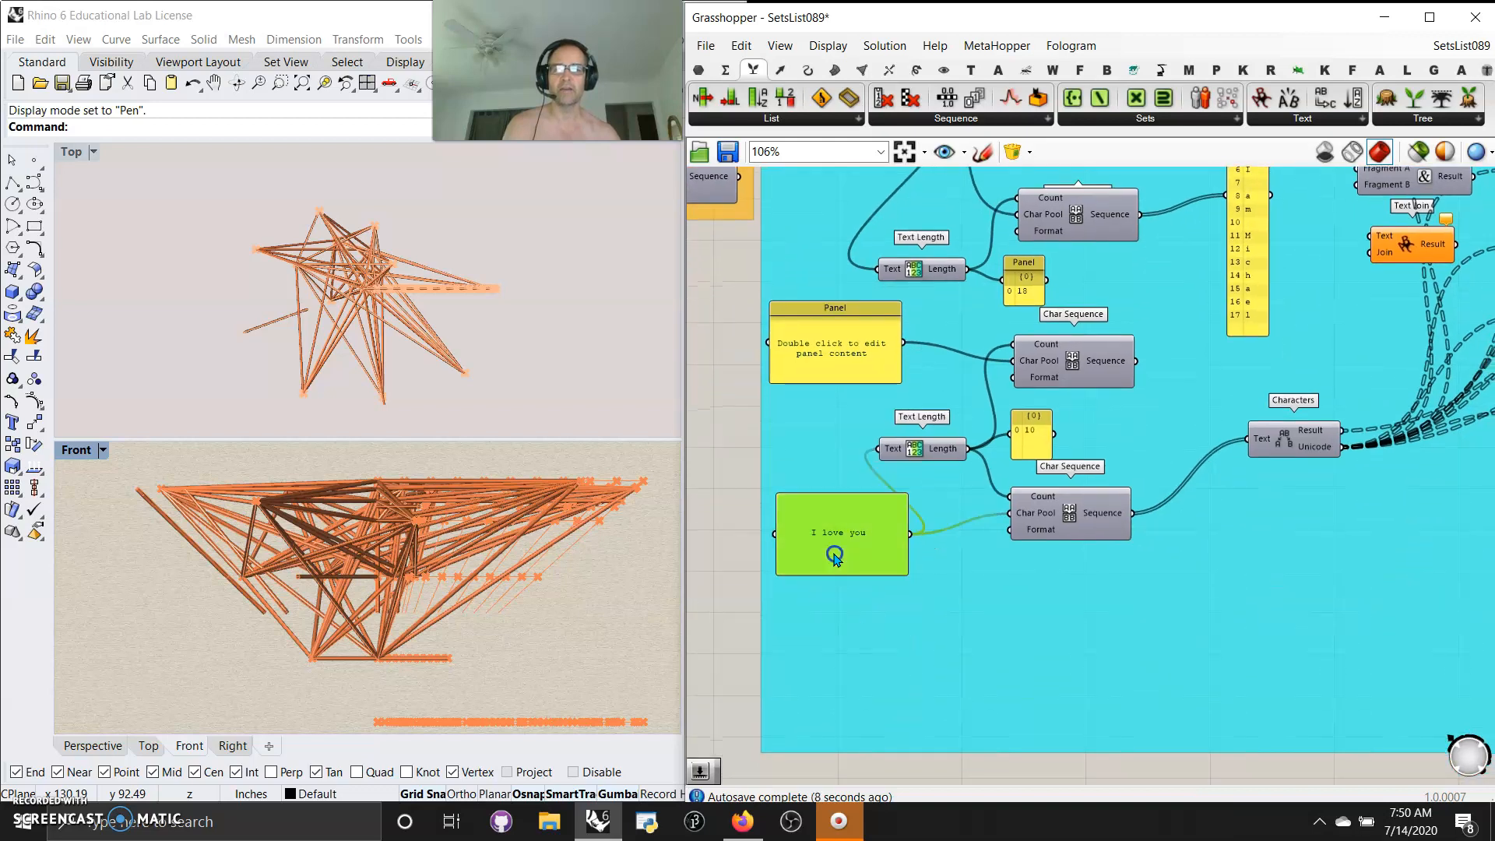
left_click_drag(835, 561, 832, 652, "alt")
double_click(851, 643)
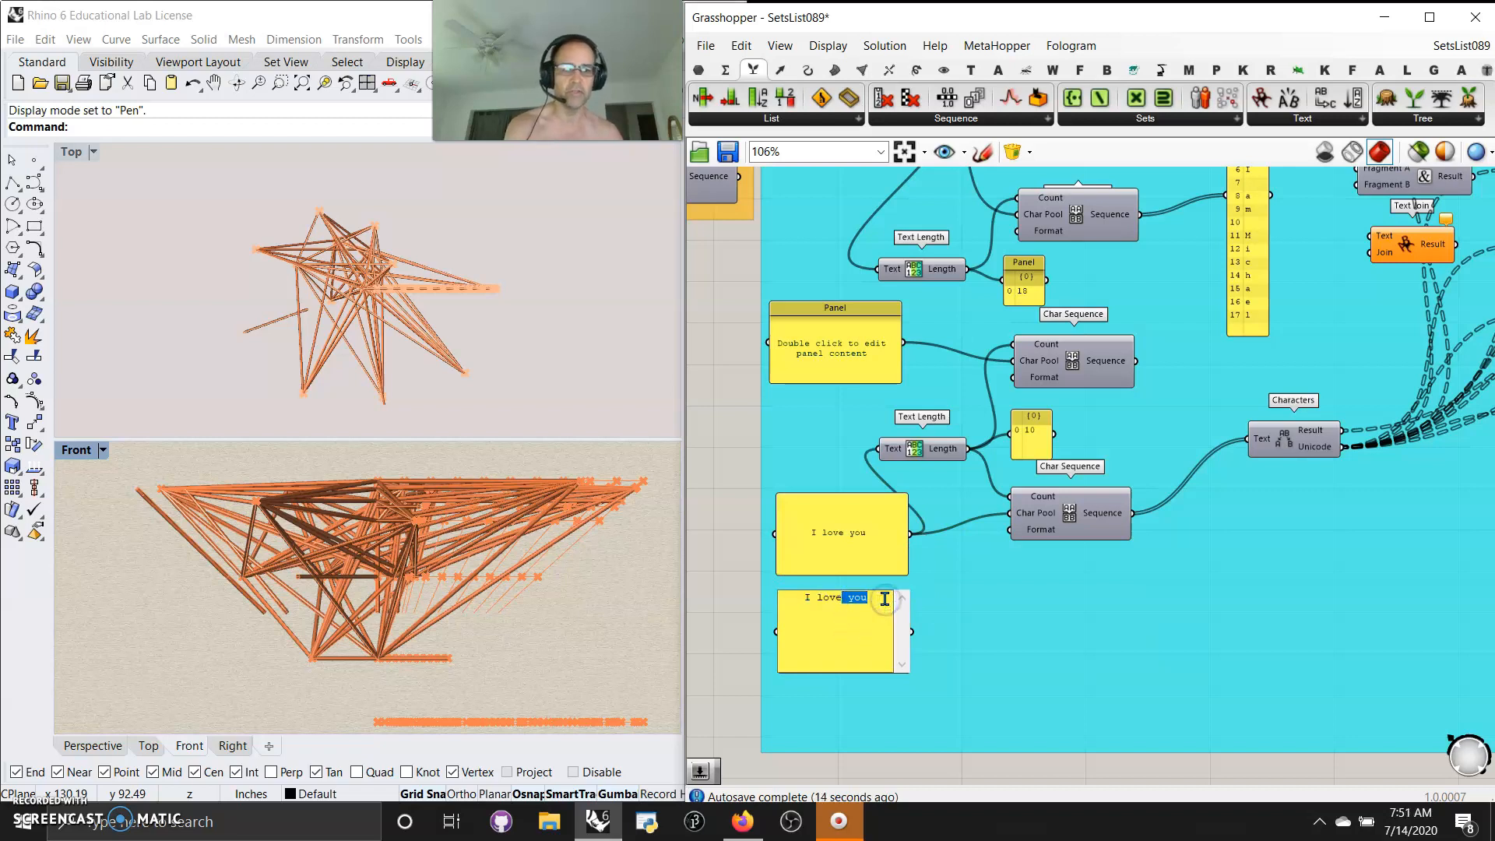
key("BackSpace")
left_click(921, 630)
Wire the copied panel into the third Char Sequence's Char Pool and set its text to "The Quick Brown Fox JumpsOver The Lazy Dog".
left_click_drag(912, 631, 1010, 513)
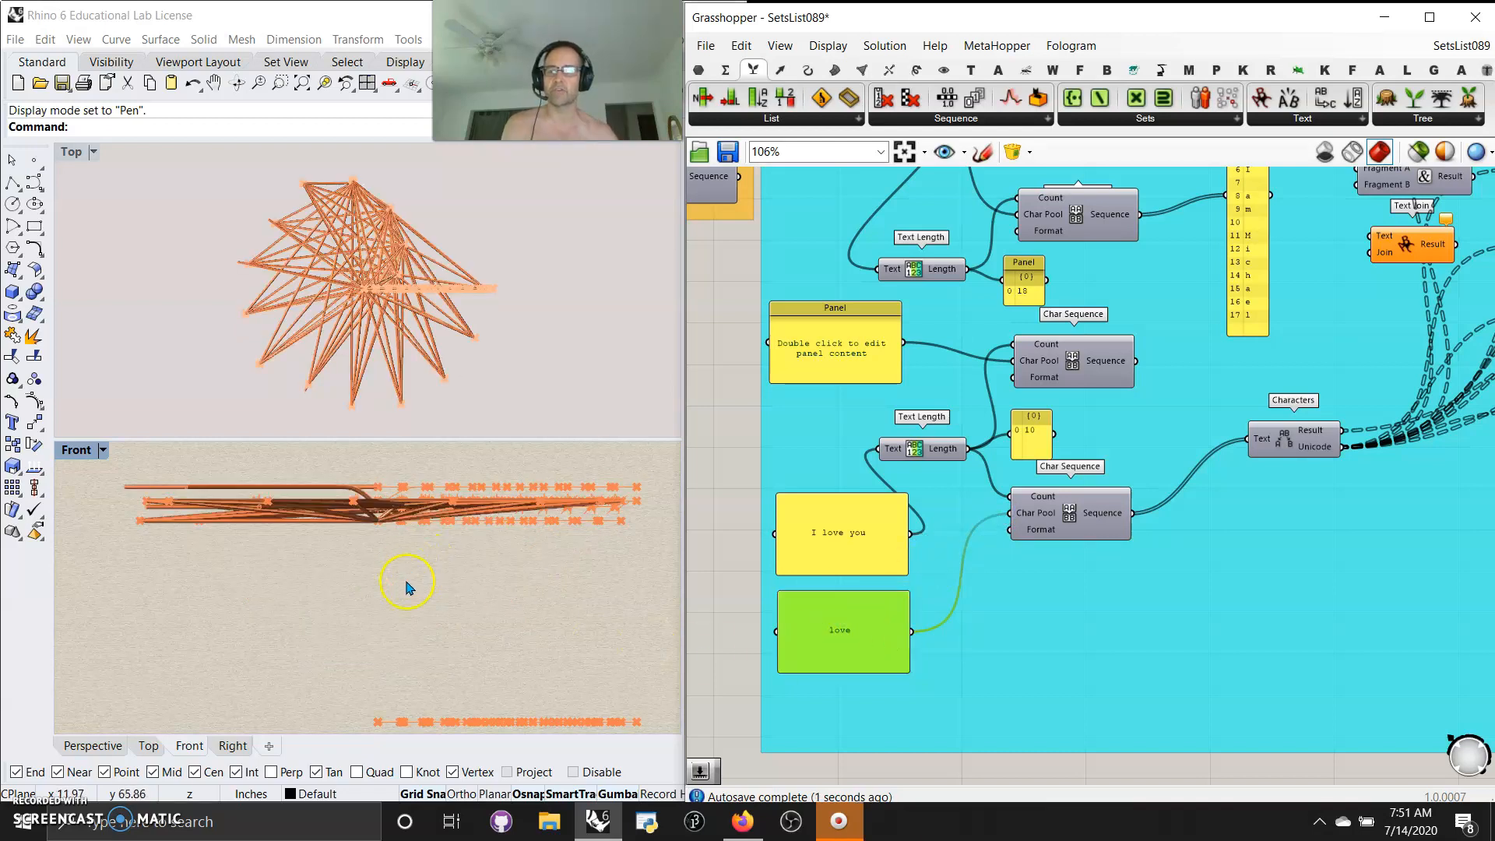
left_click(846, 638)
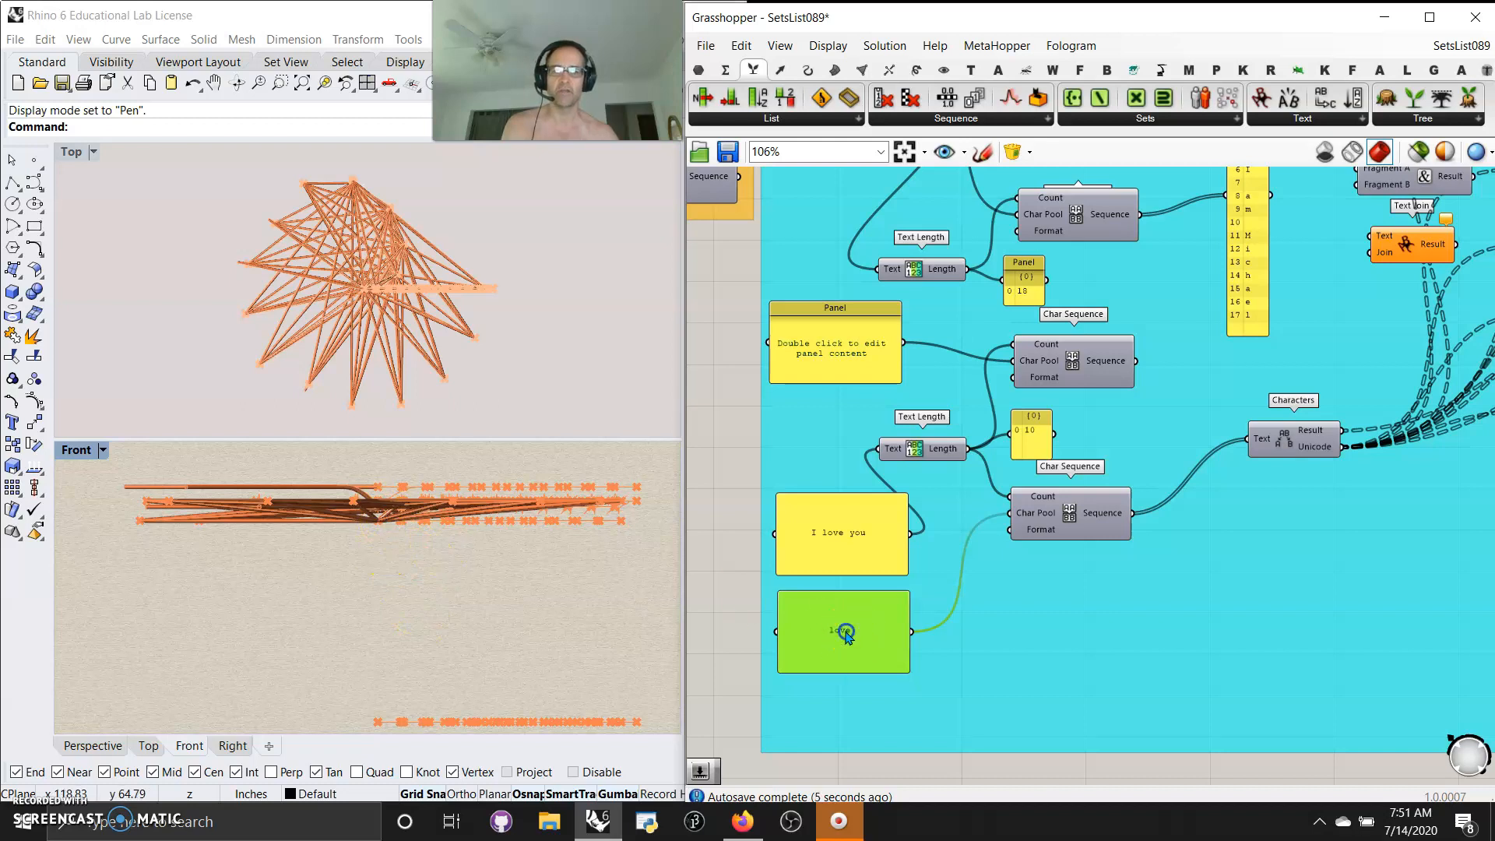
double_click(846, 634)
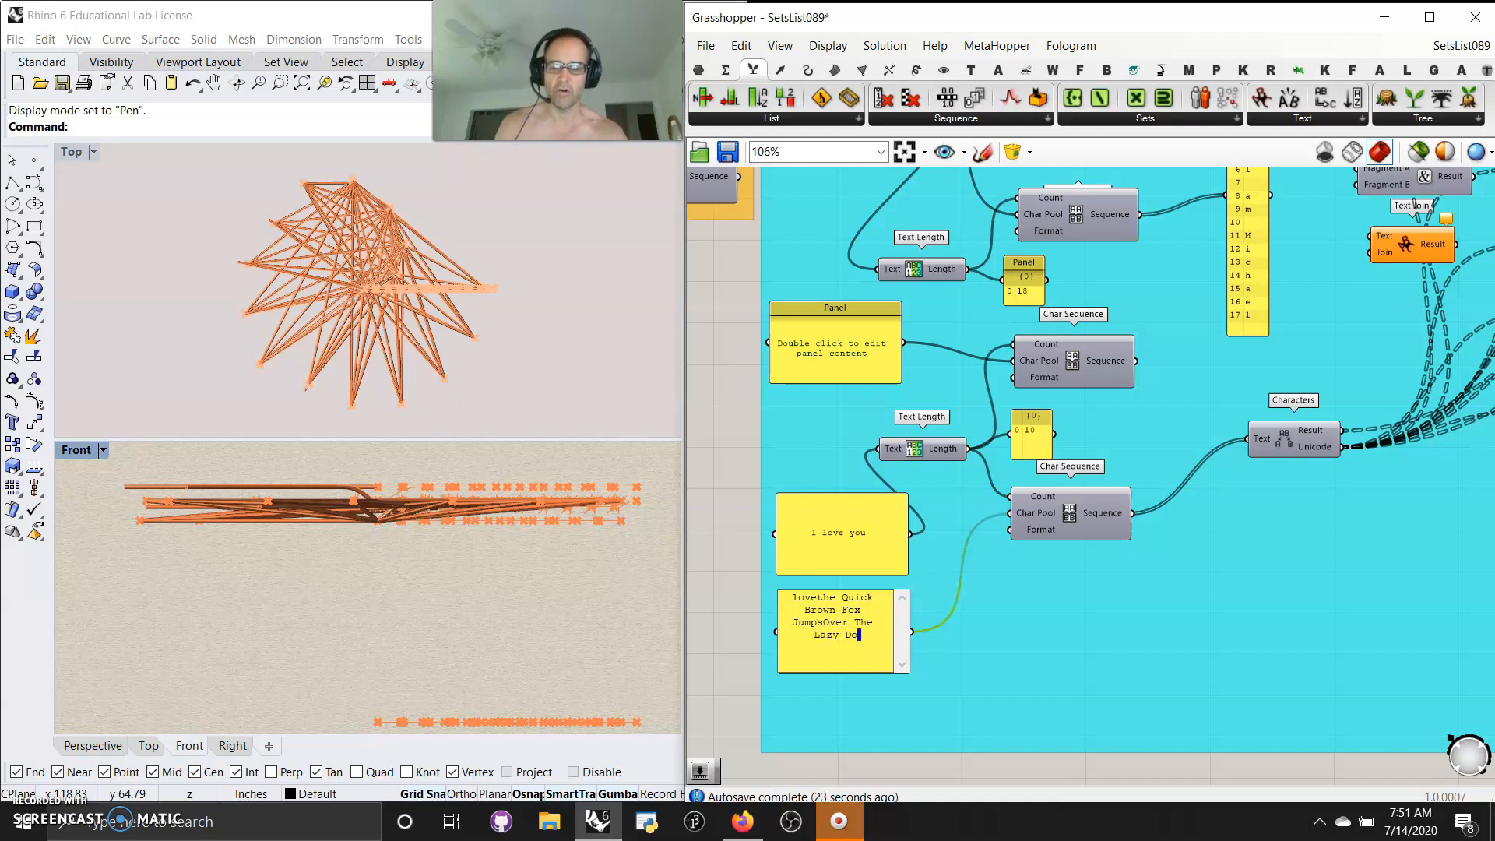
left_click(891, 670)
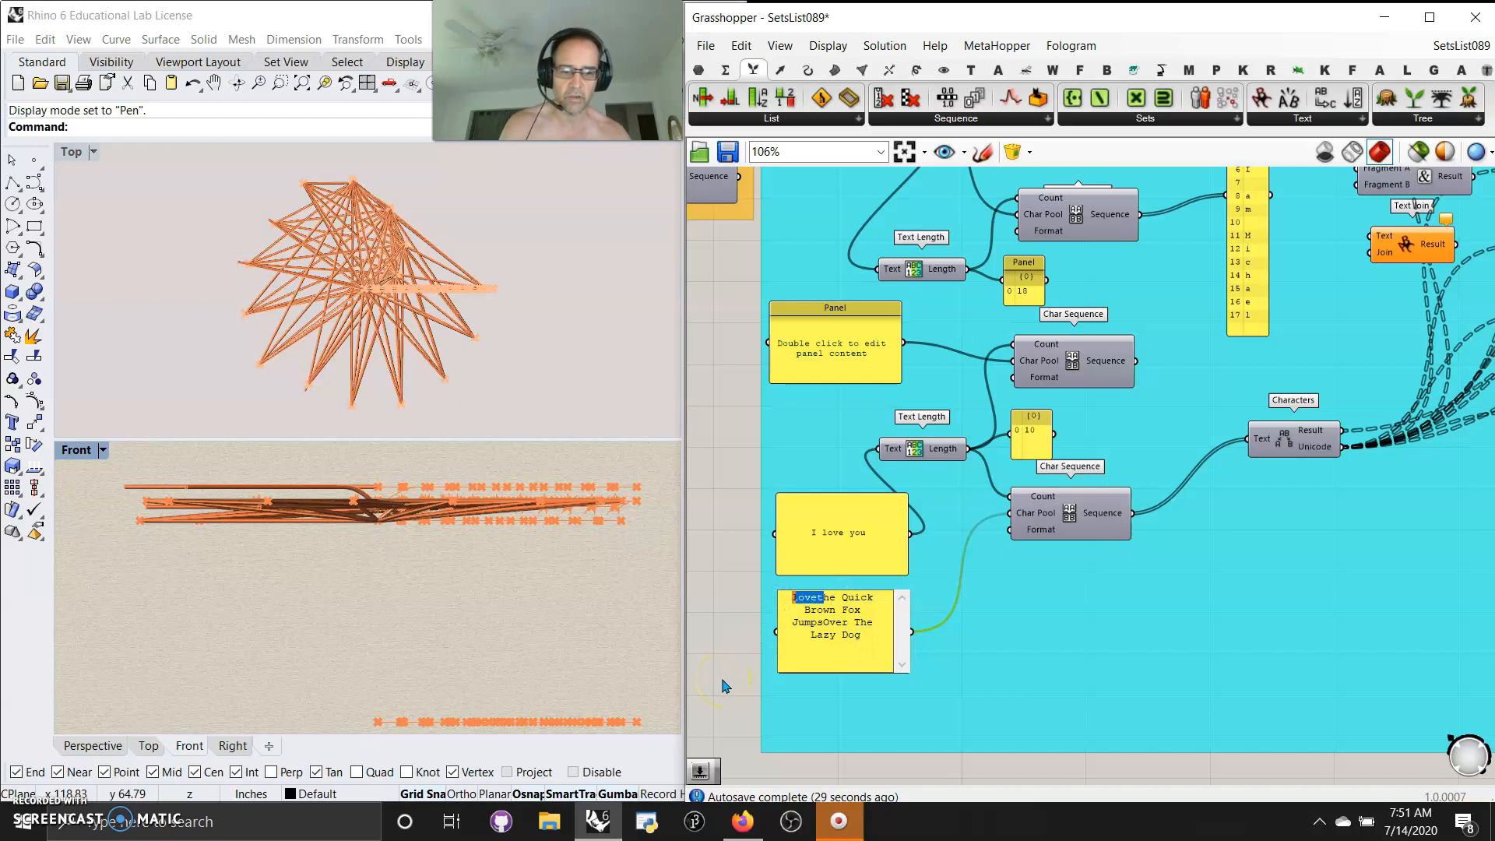
type("T")
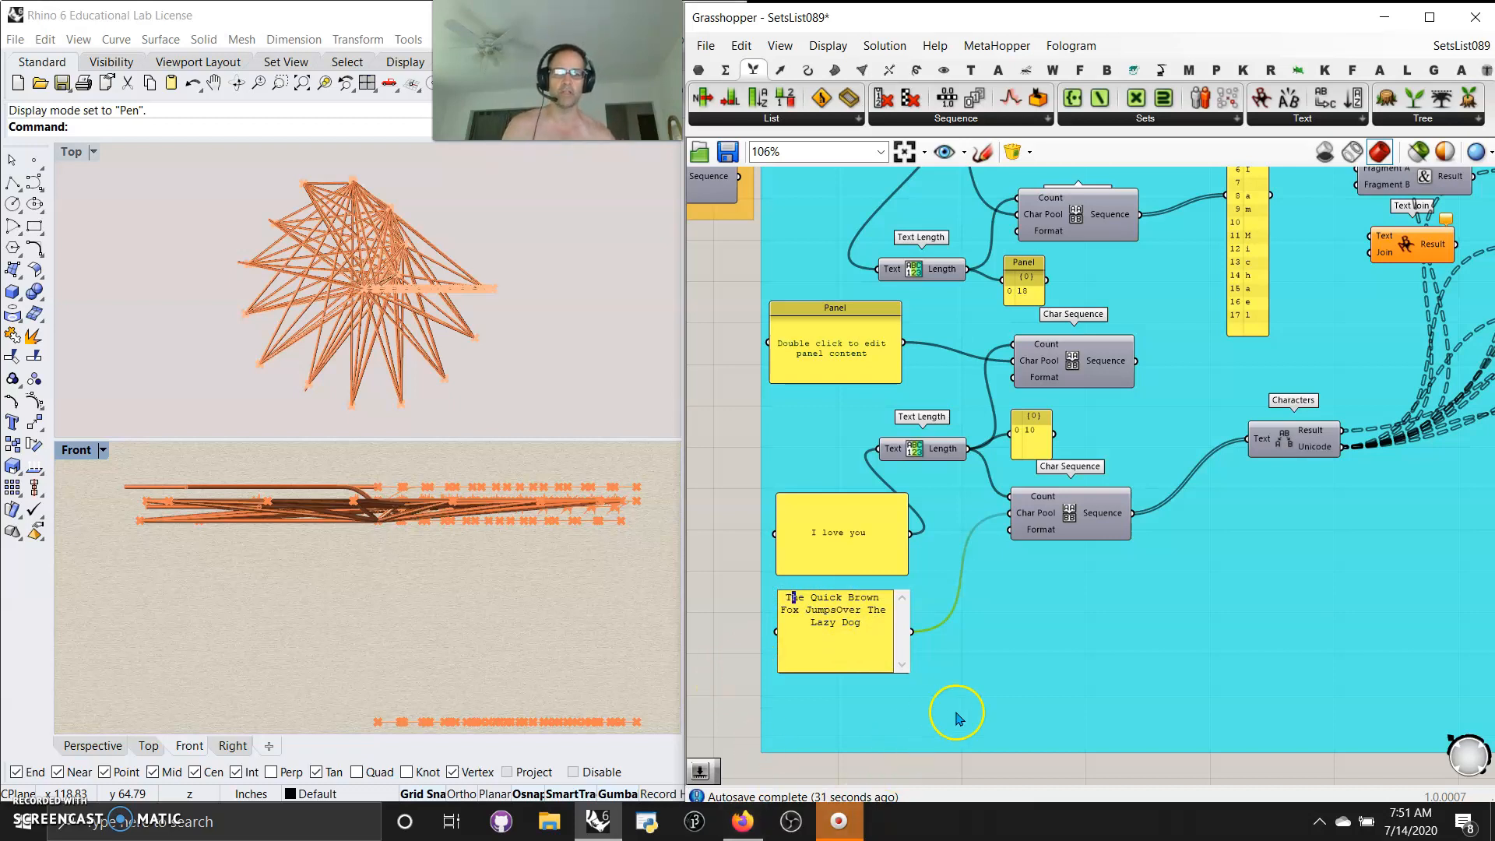
left_click(1019, 676)
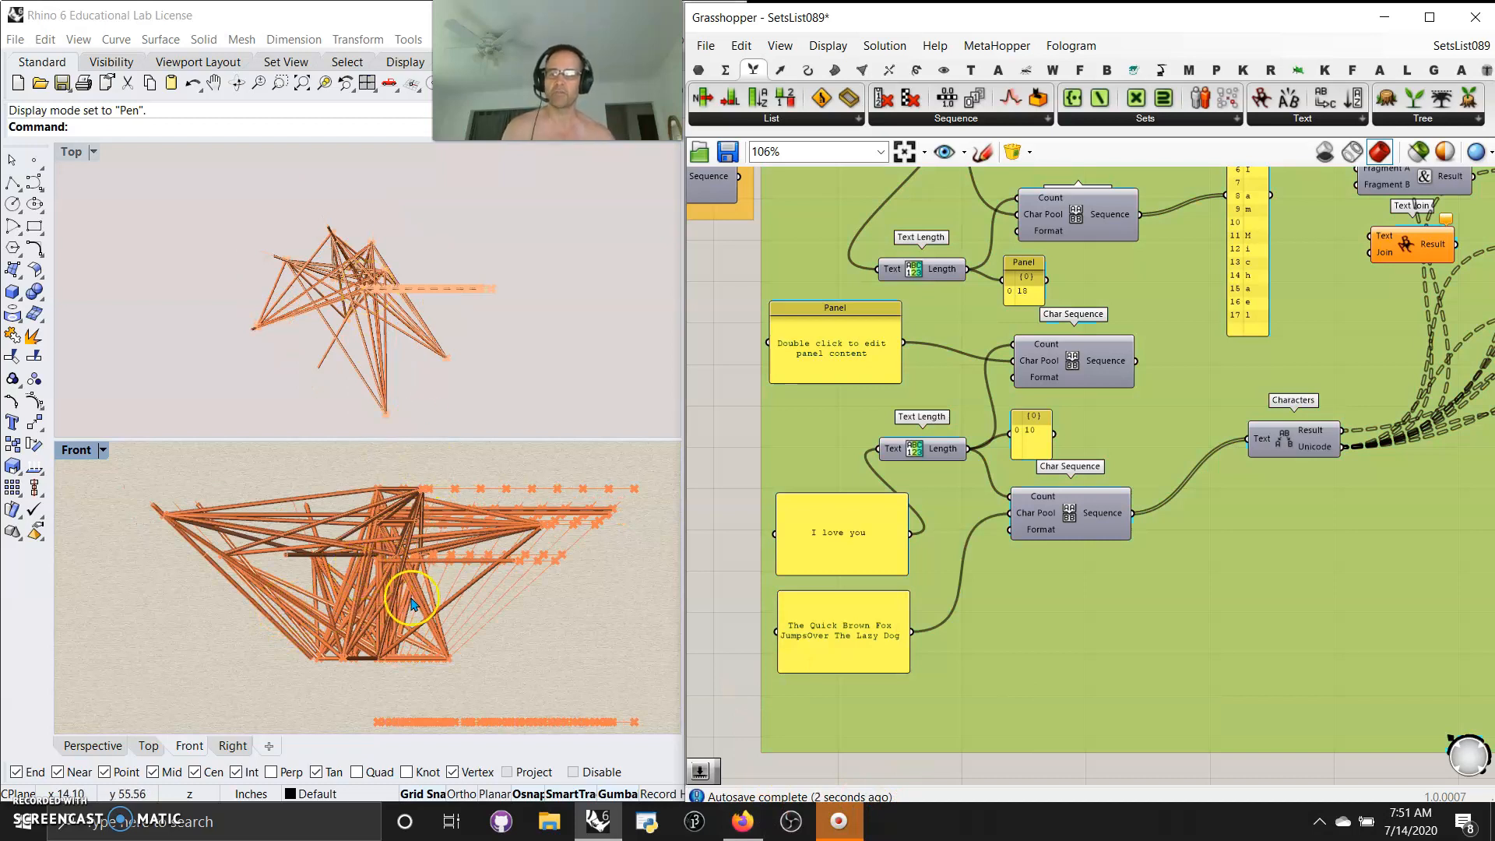
Examine the text components wired to the Characters outputs, from Concatenate, Text Join and Format to Text Distance and Match Text.
right_click_drag(1304, 597, 1035, 705)
scroll(1060, 666, "down", 3)
right_click_drag(1142, 664, 1029, 672)
scroll(1133, 471, "up", 4)
scroll(1130, 491, "up", 2)
scroll(1142, 510, "down", 2)
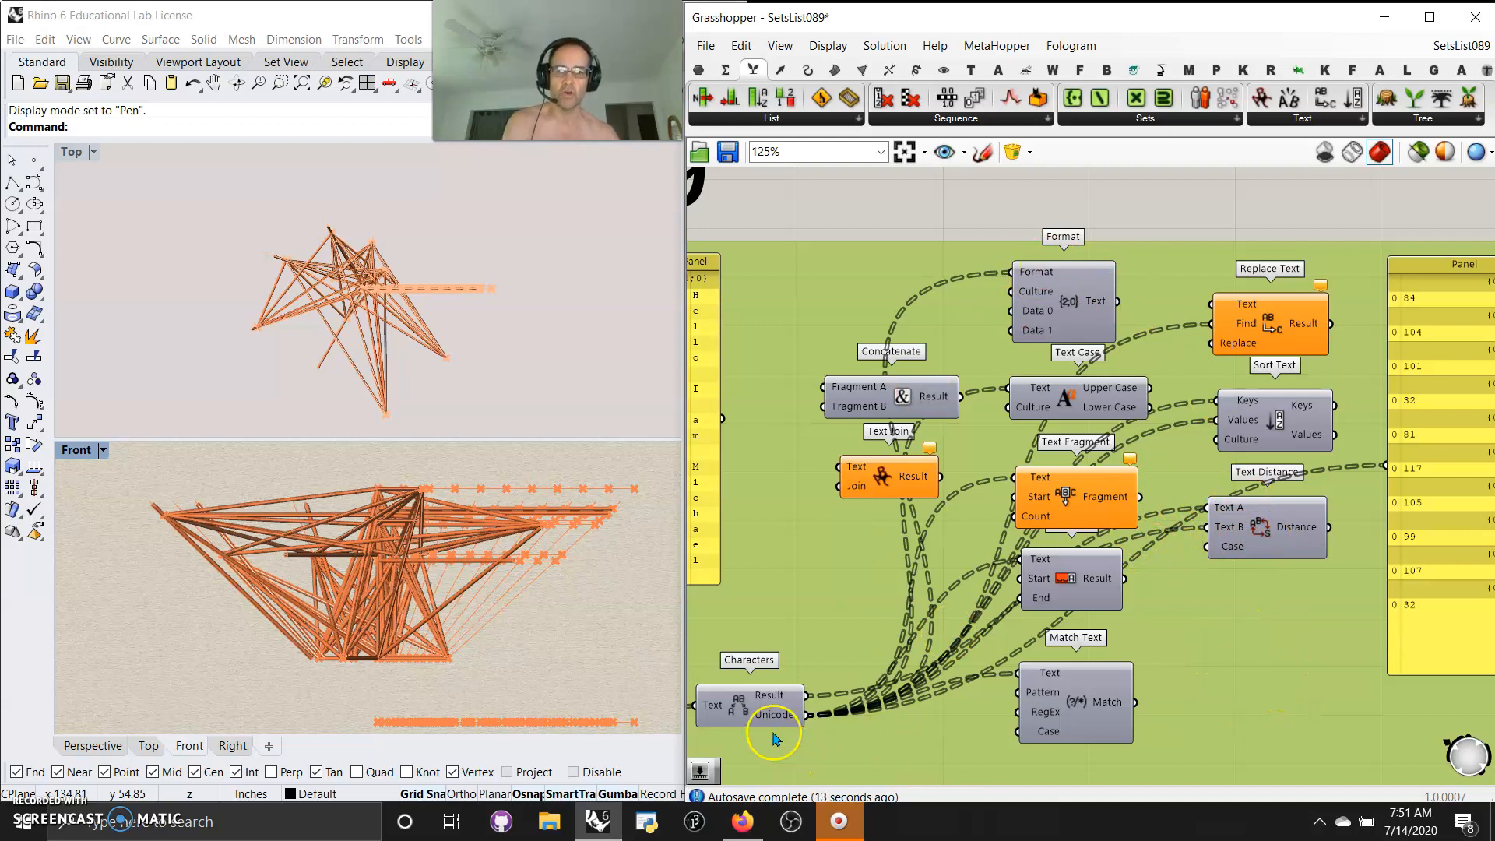
right_click_drag(1275, 678, 959, 679)
left_click_drag(1148, 555, 1154, 693)
right_click_drag(955, 694, 1044, 538)
scroll(1046, 456, "down", 4)
left_click_drag(813, 192, 1110, 547)
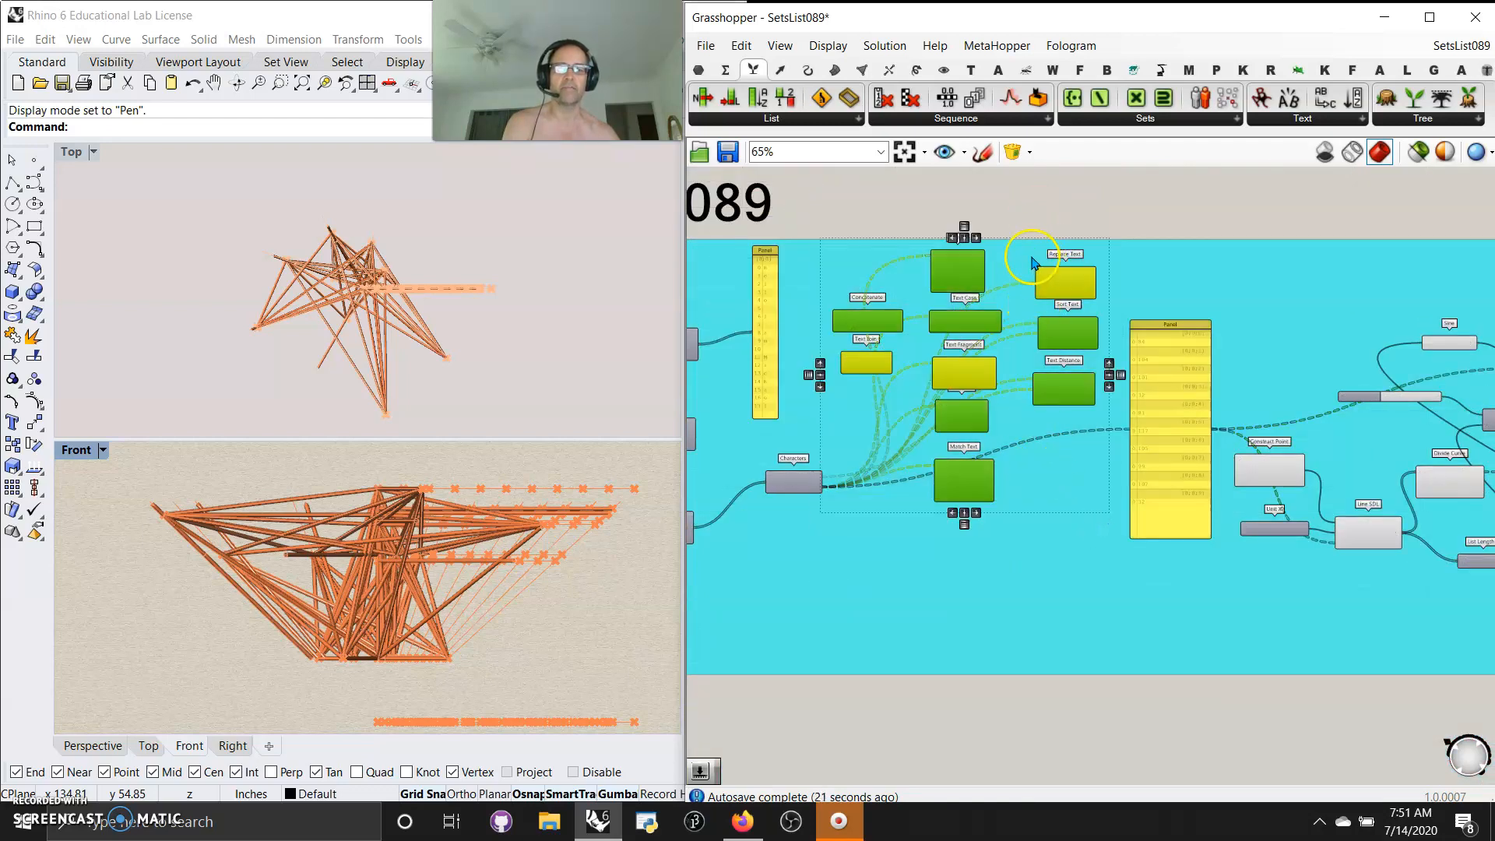
left_click(1026, 210)
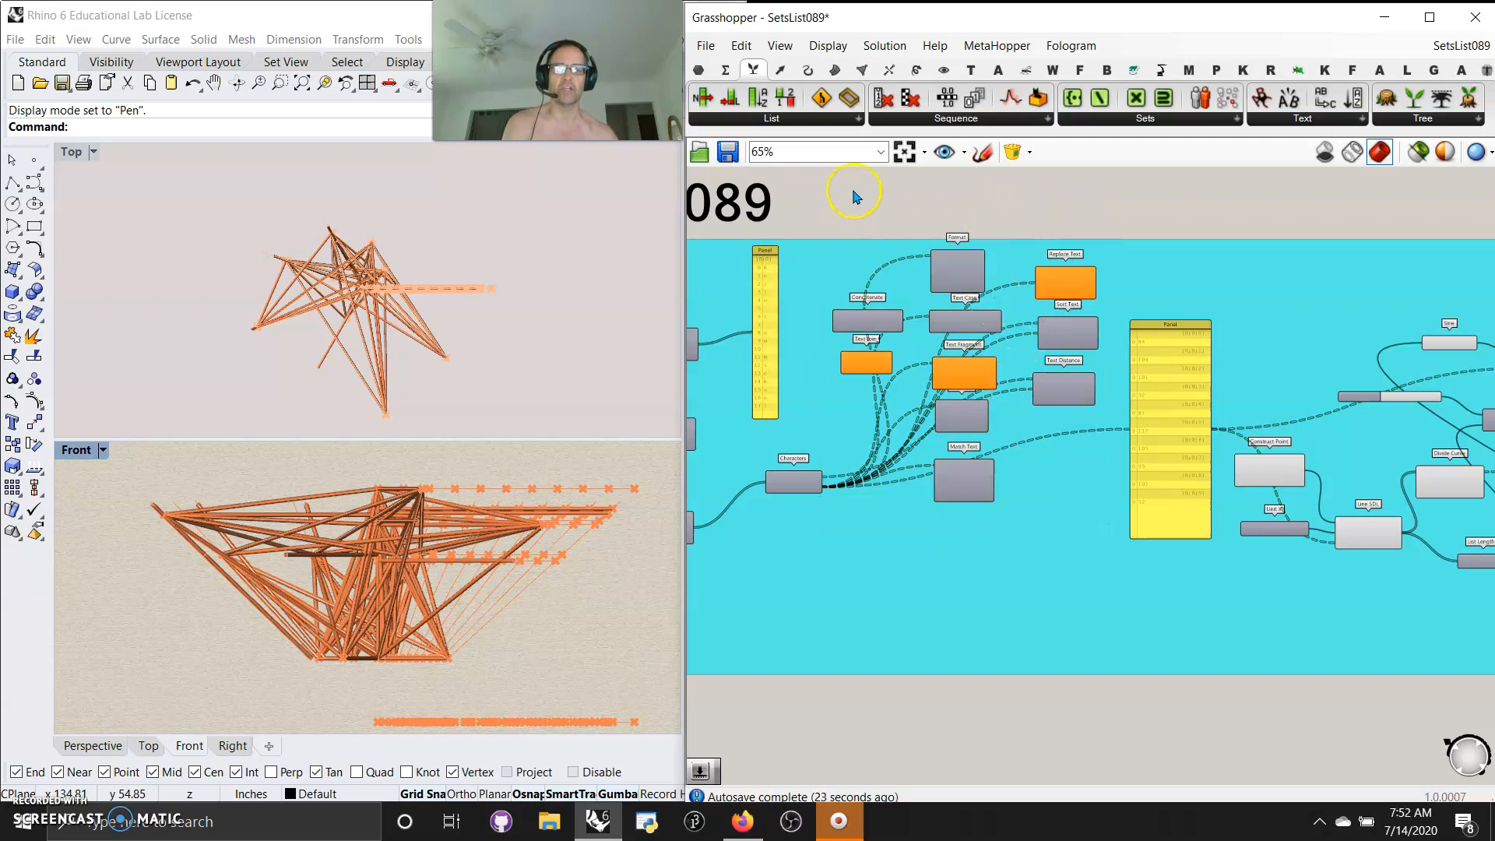
scroll(964, 449, "up", 5)
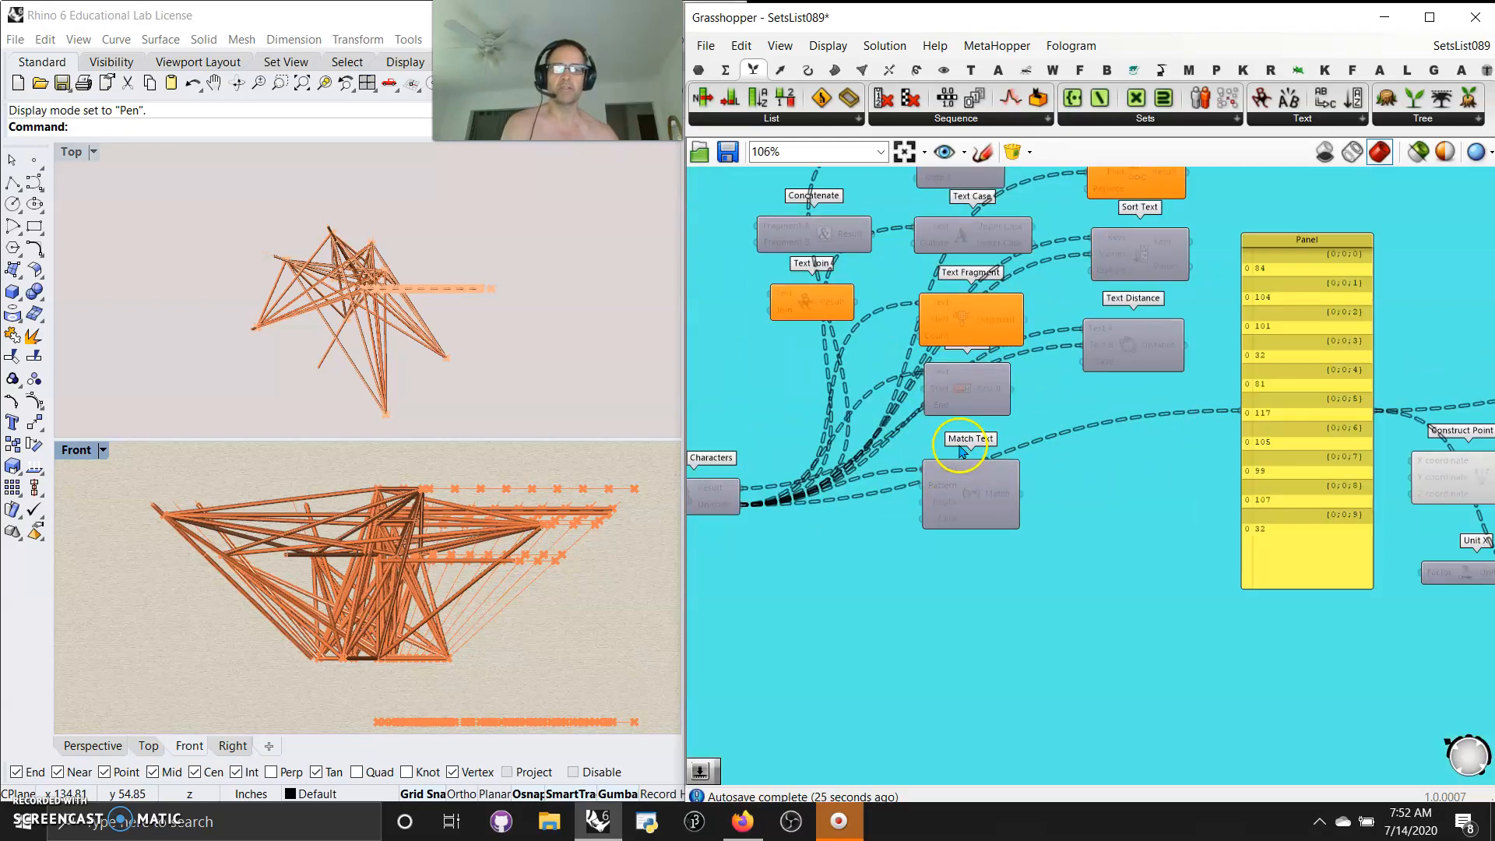
scroll(964, 449, "down", 5)
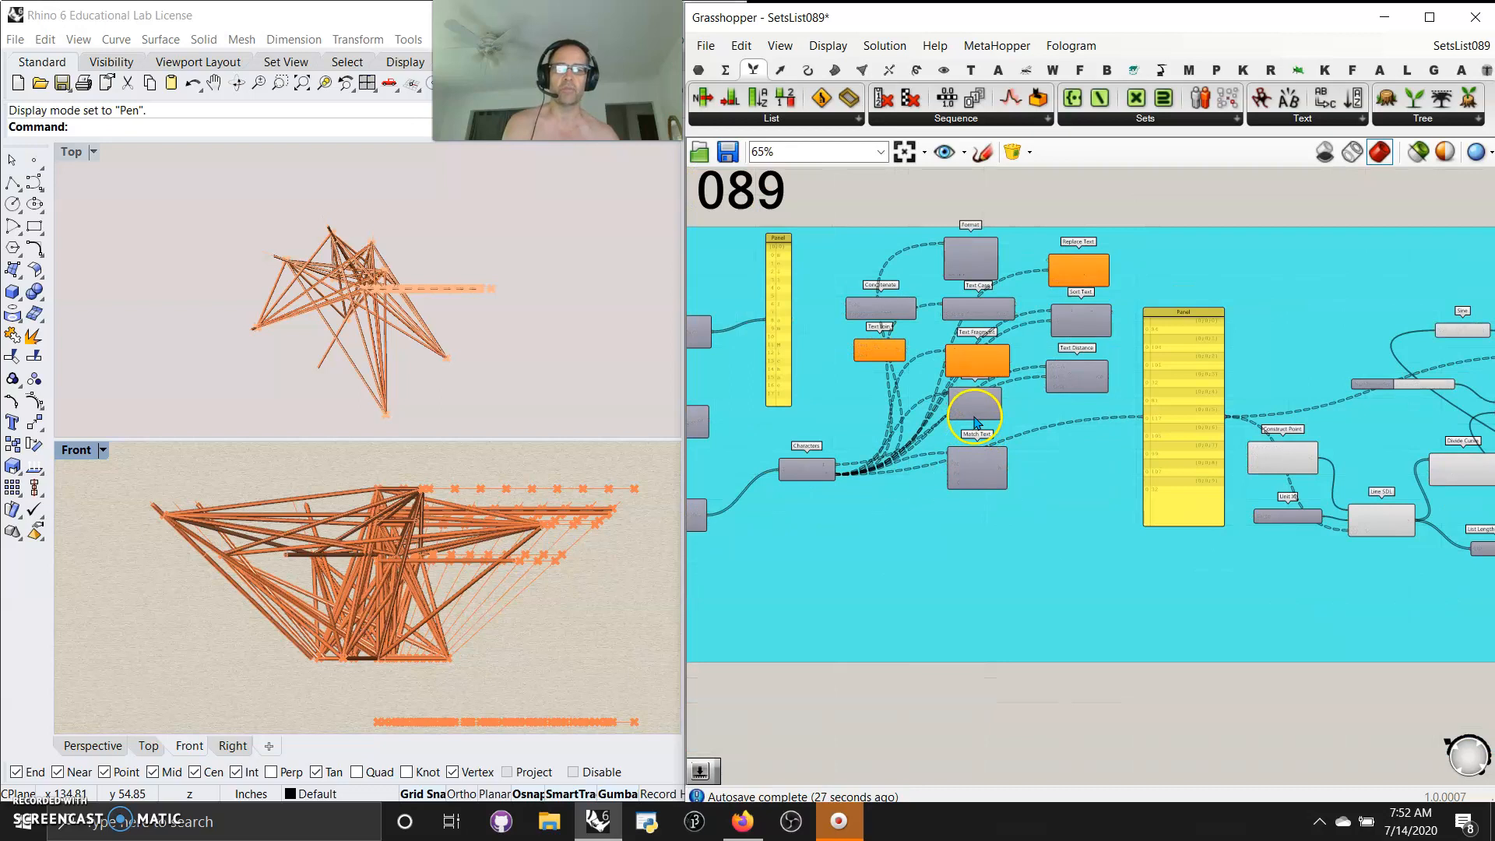
Move the Construct Point component slightly down toward Unit X, and inspect the Line SDL and Divide Curve components.
right_click_drag(1237, 732, 1044, 698)
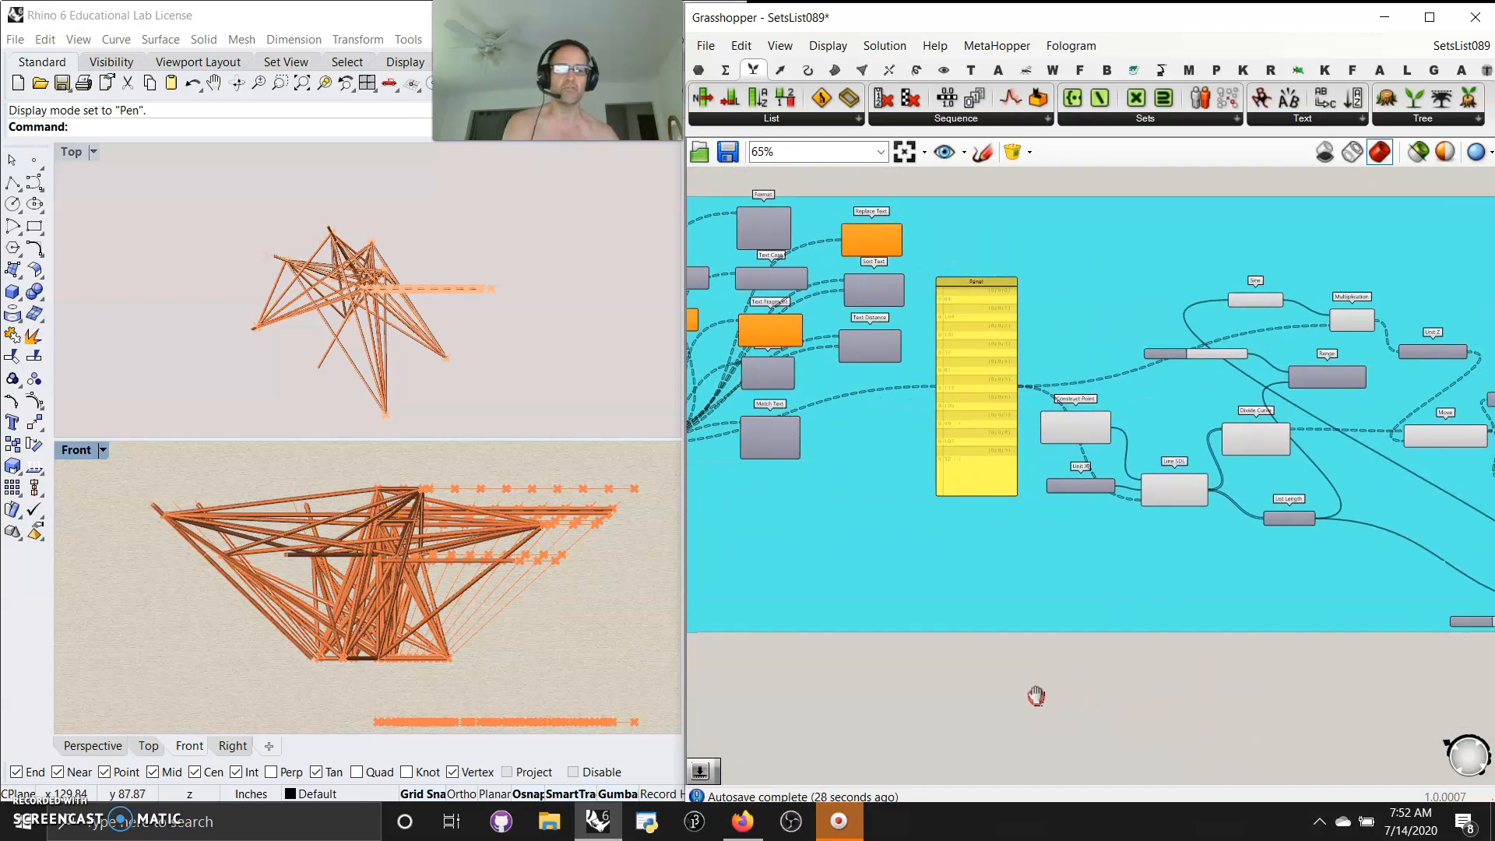
scroll(1027, 494, "up", 4)
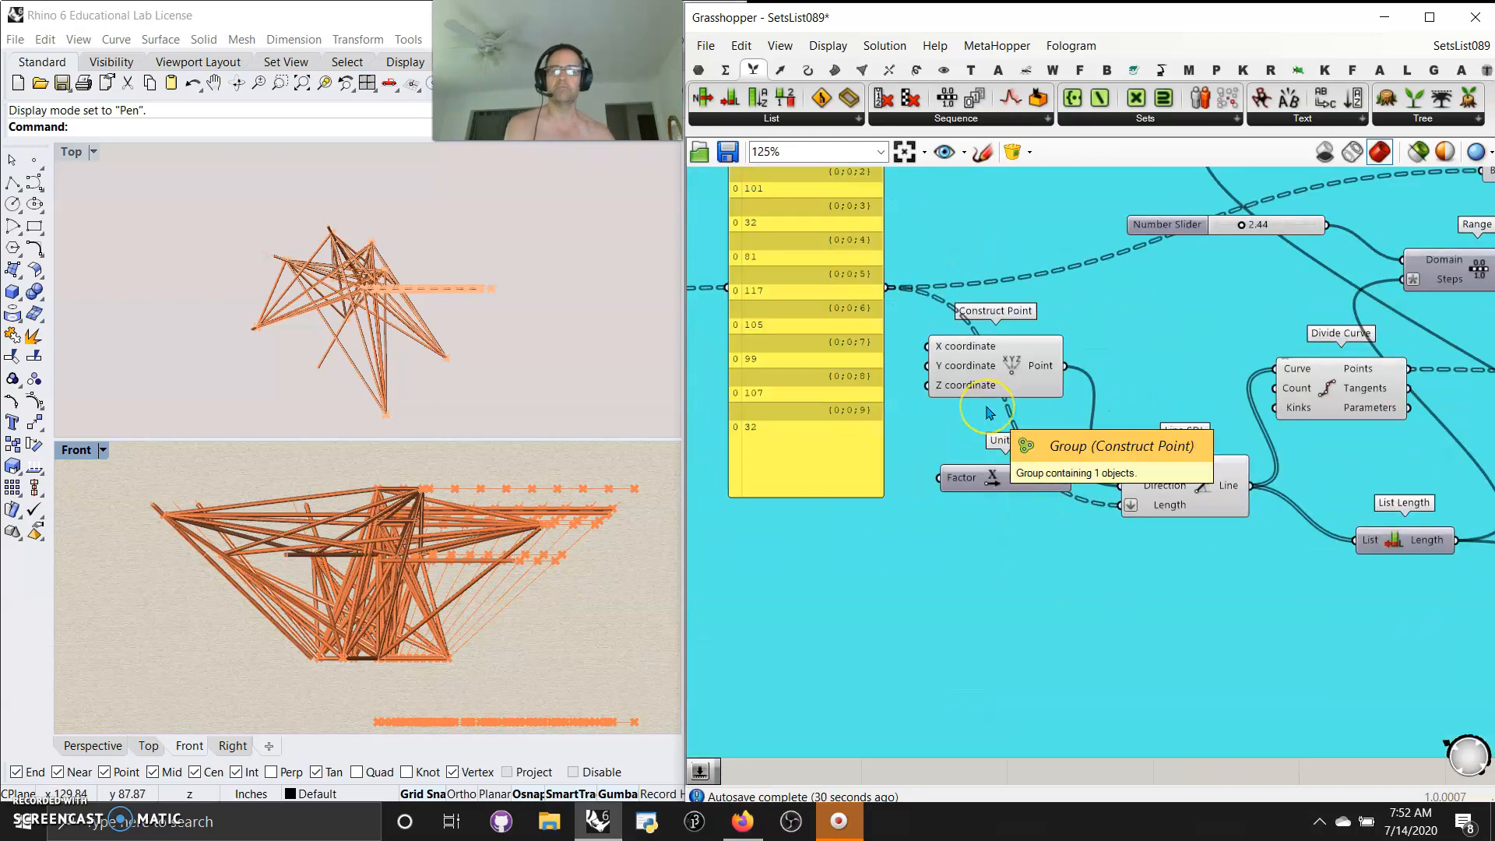
left_click_drag(1013, 372, 1022, 402)
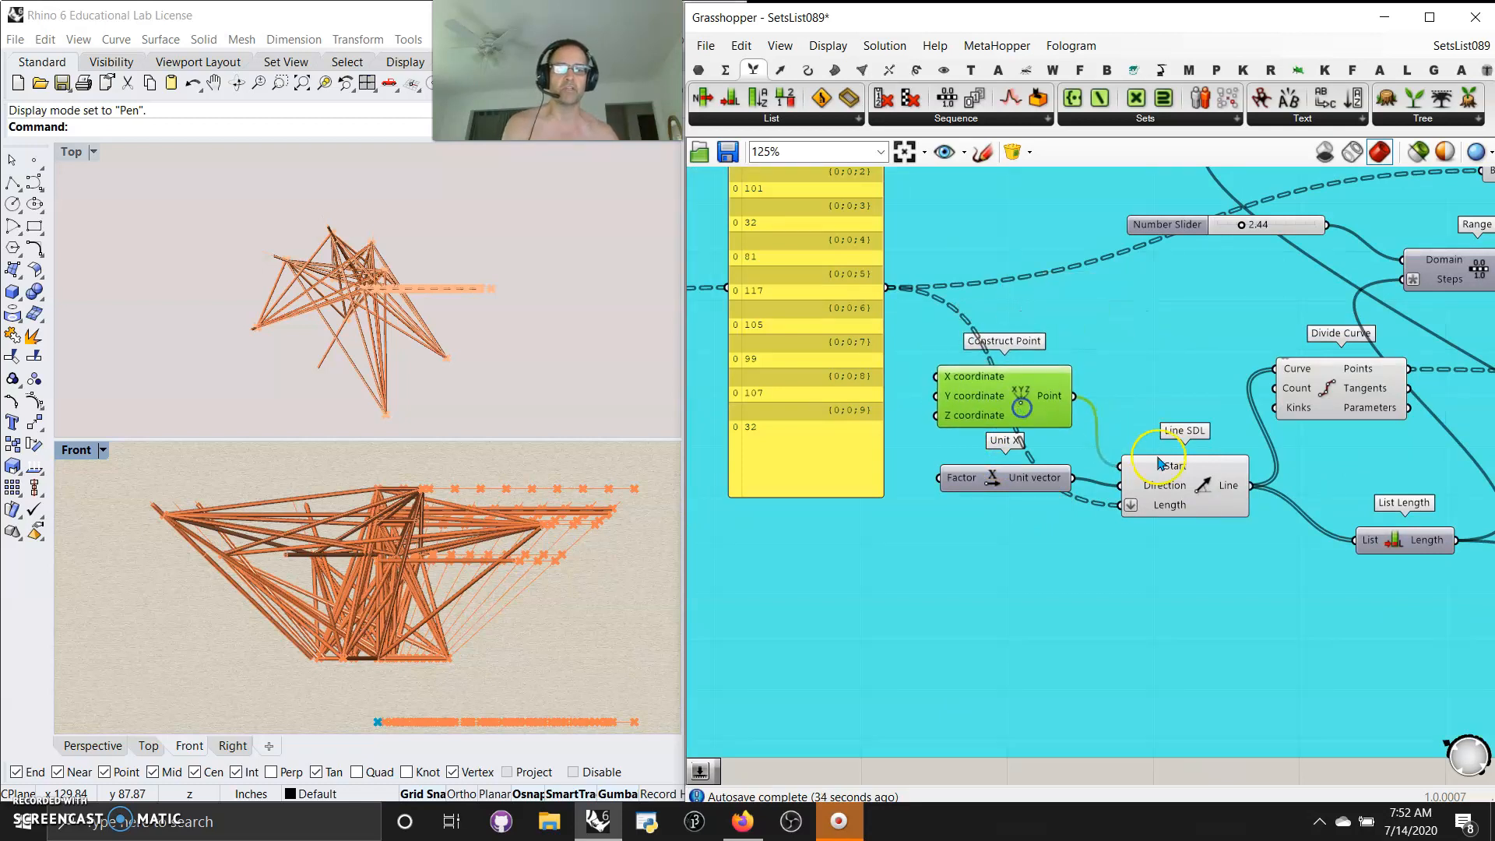
left_click(1192, 487)
left_click(1340, 392)
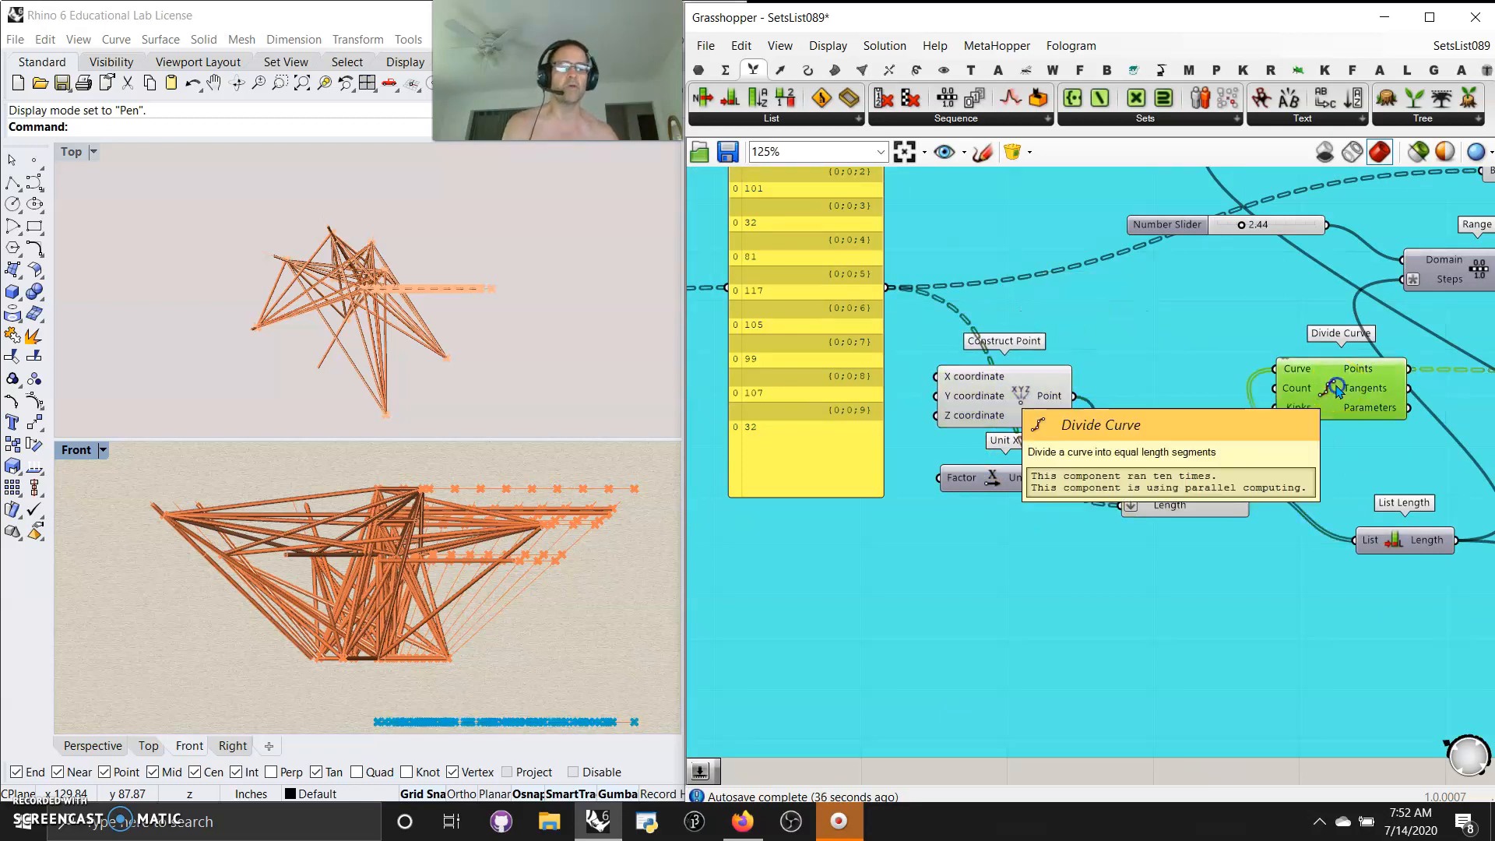
Delete the Range component above Divide Curve together with the 2.44 number slider that feeds its domain.
right_click_drag(1335, 499, 966, 507)
left_click(1106, 387)
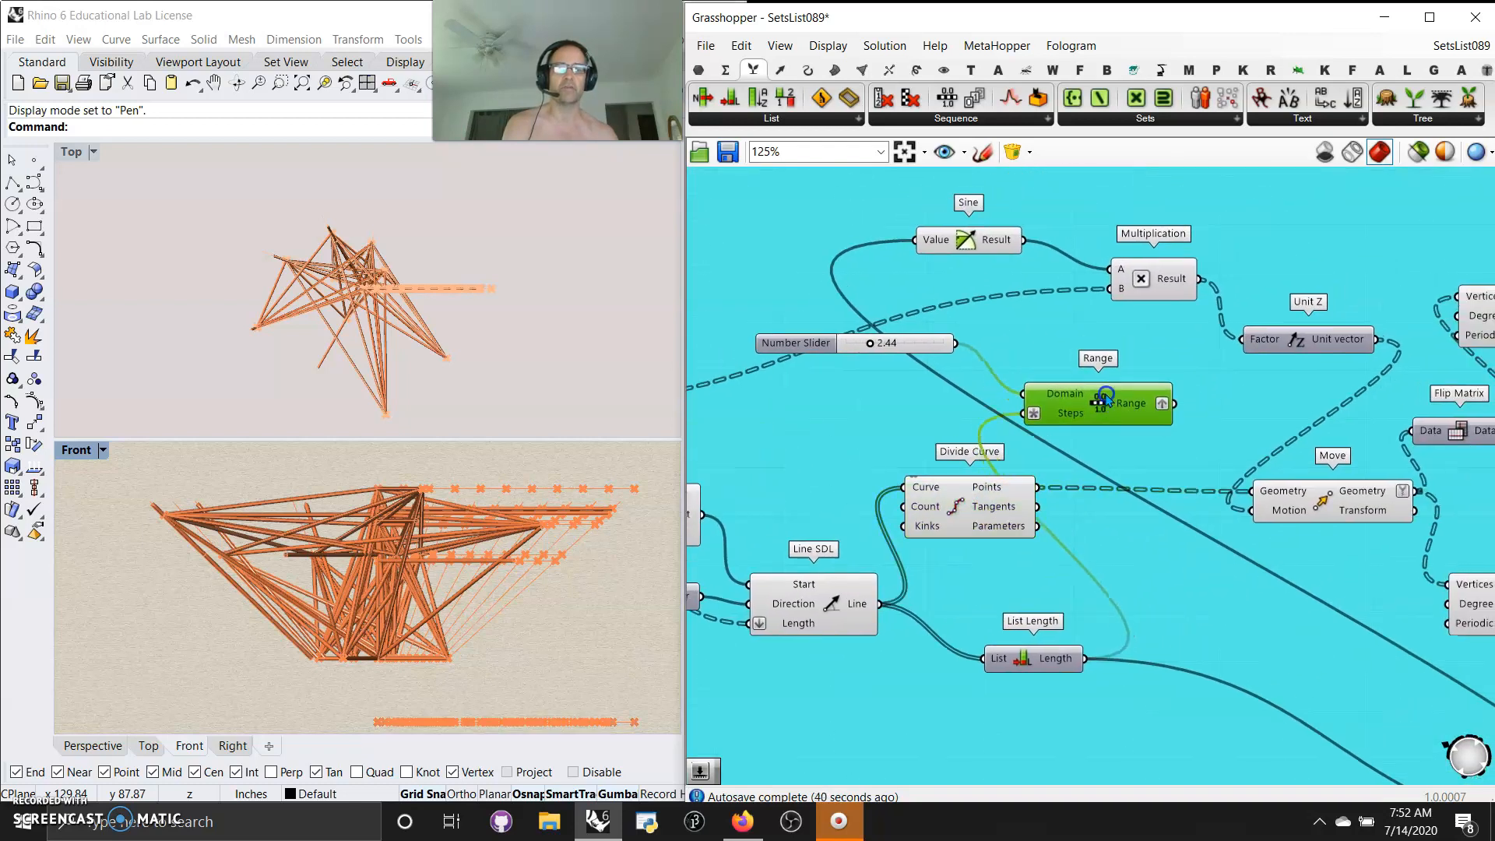
right_click_drag(1166, 418, 1098, 395)
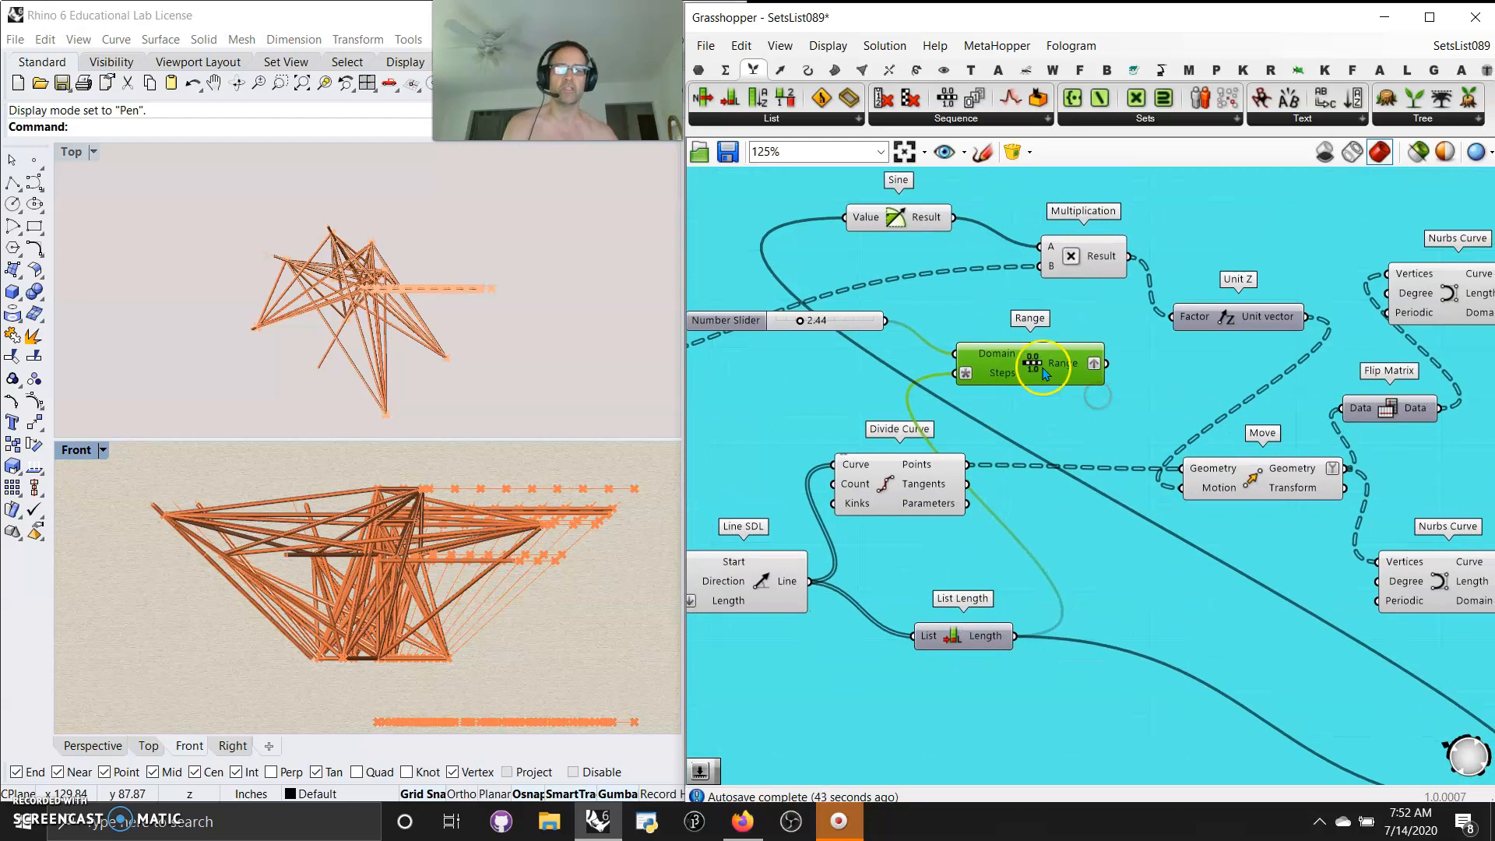
key("Delete")
left_click(858, 323)
key("Delete")
Move the 2.00 number slider that feeds the remaining Range and Sine to just below the List Length component.
right_click_drag(1029, 382, 865, 354)
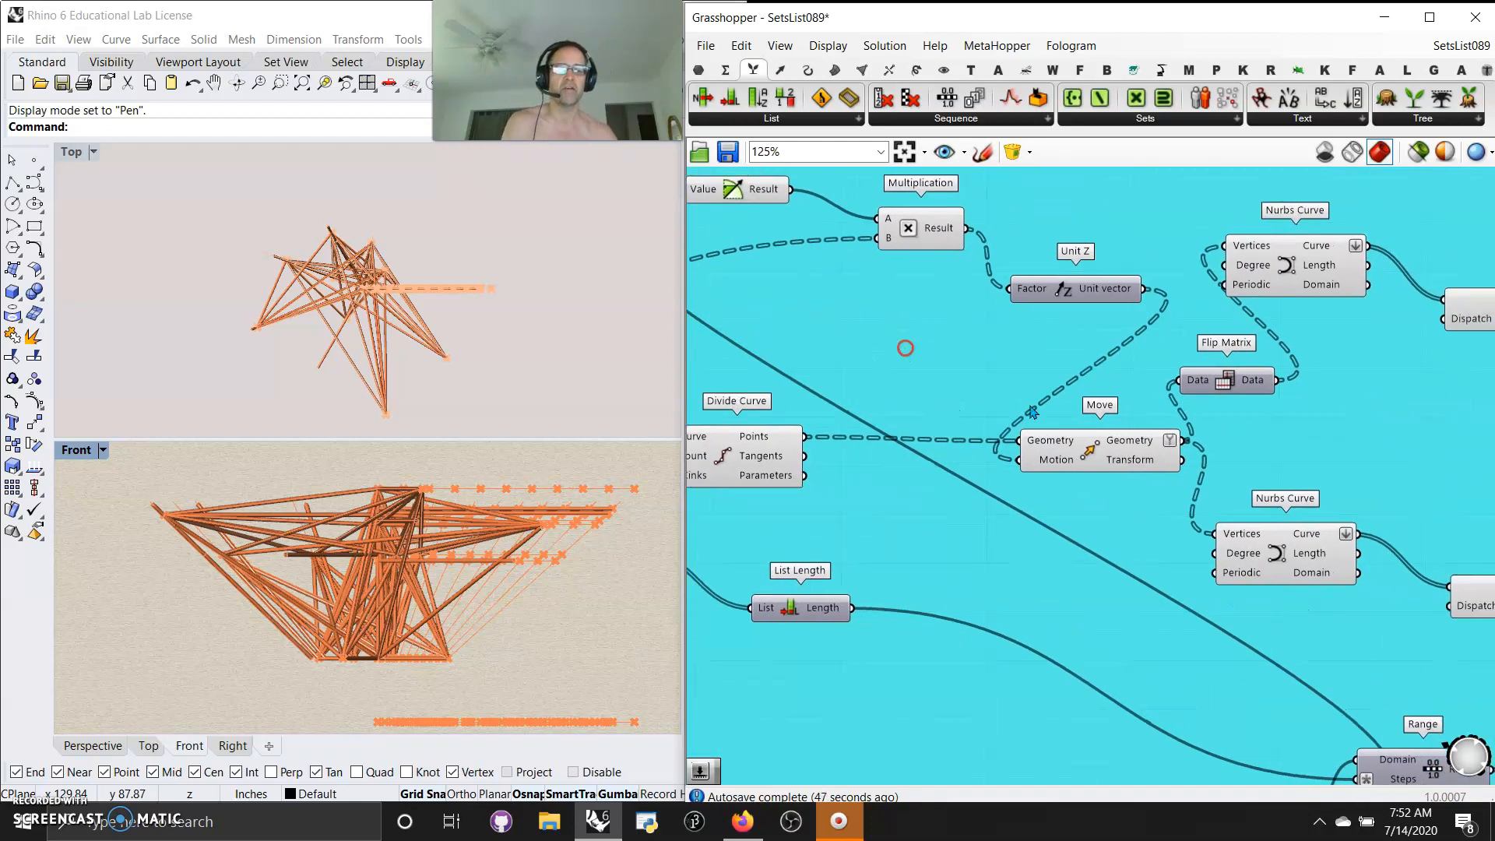
left_click(1097, 458)
right_click_drag(983, 364, 1080, 426)
right_click_drag(1066, 580, 966, 405)
left_click_drag(1251, 705, 901, 604)
right_click_drag(901, 604, 991, 623)
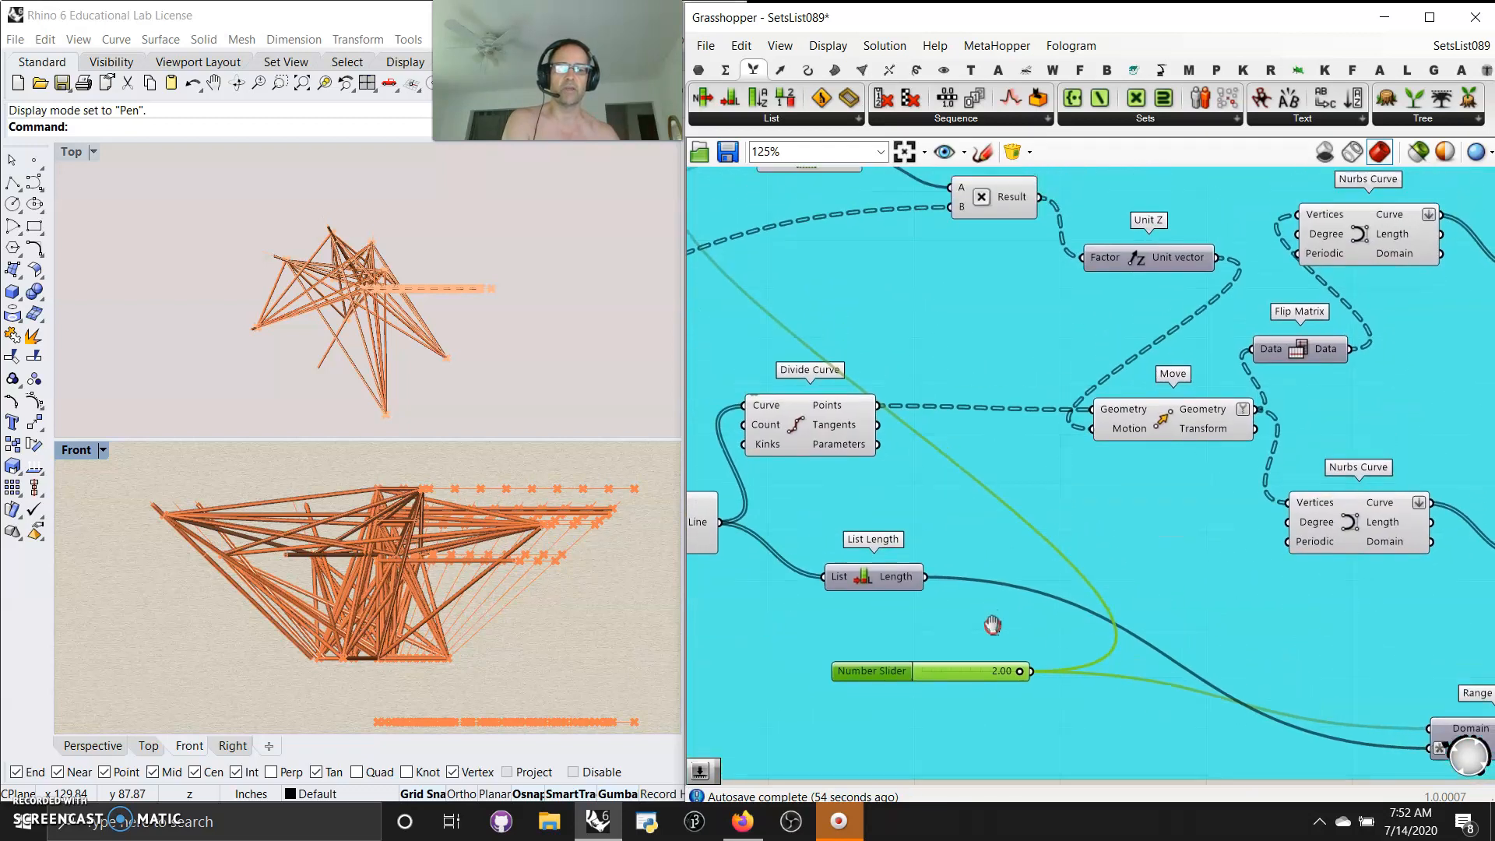
right_click_drag(962, 689, 1019, 401)
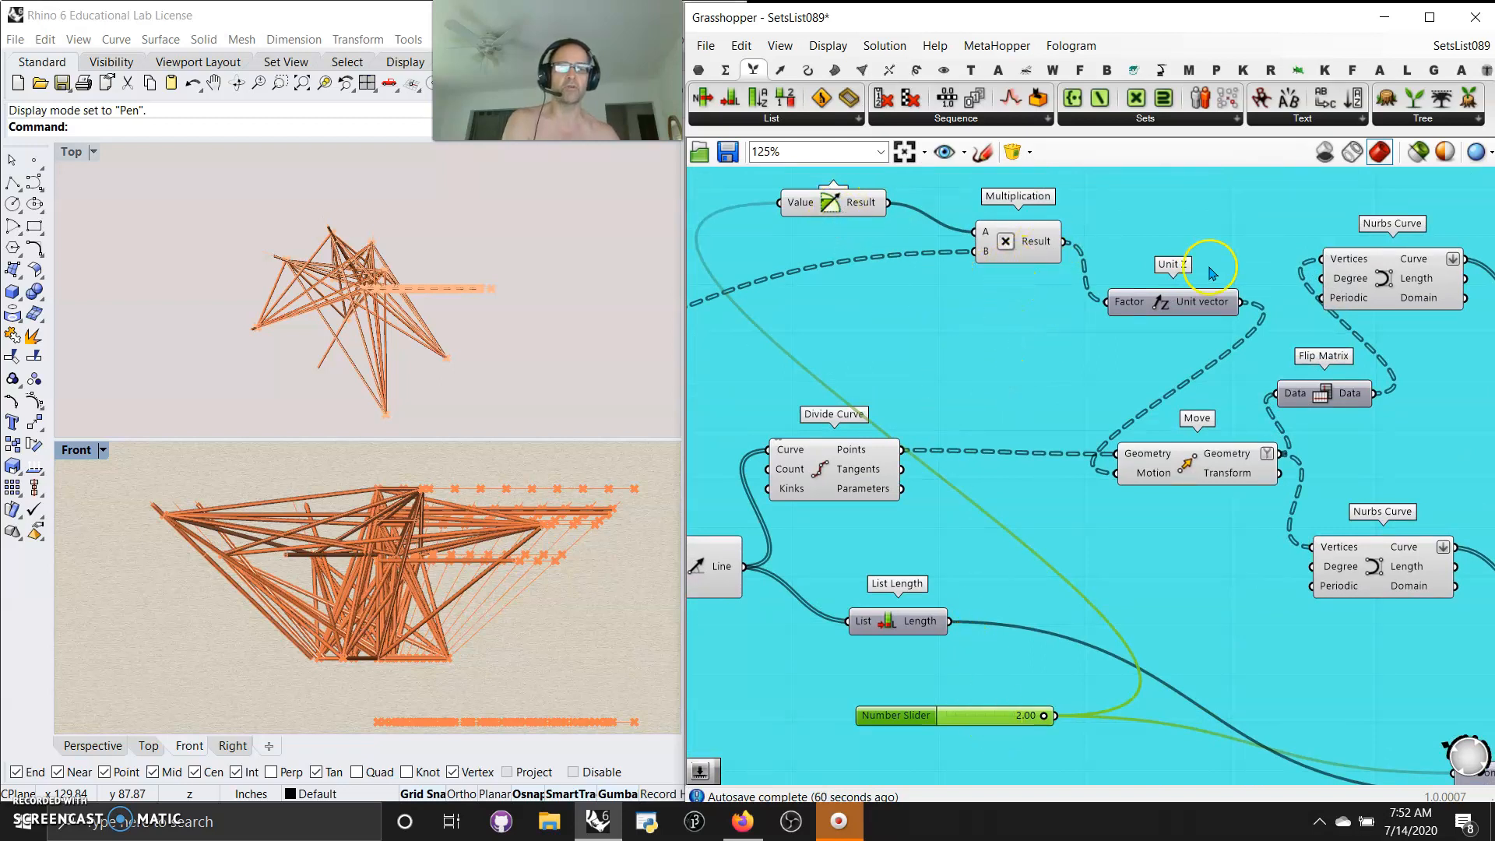
Place the Unit Z component just before and above the Move component, and inspect the output of both Nurbs Curve components.
left_click_drag(1196, 304, 1045, 400)
right_click_drag(1217, 557, 1094, 543)
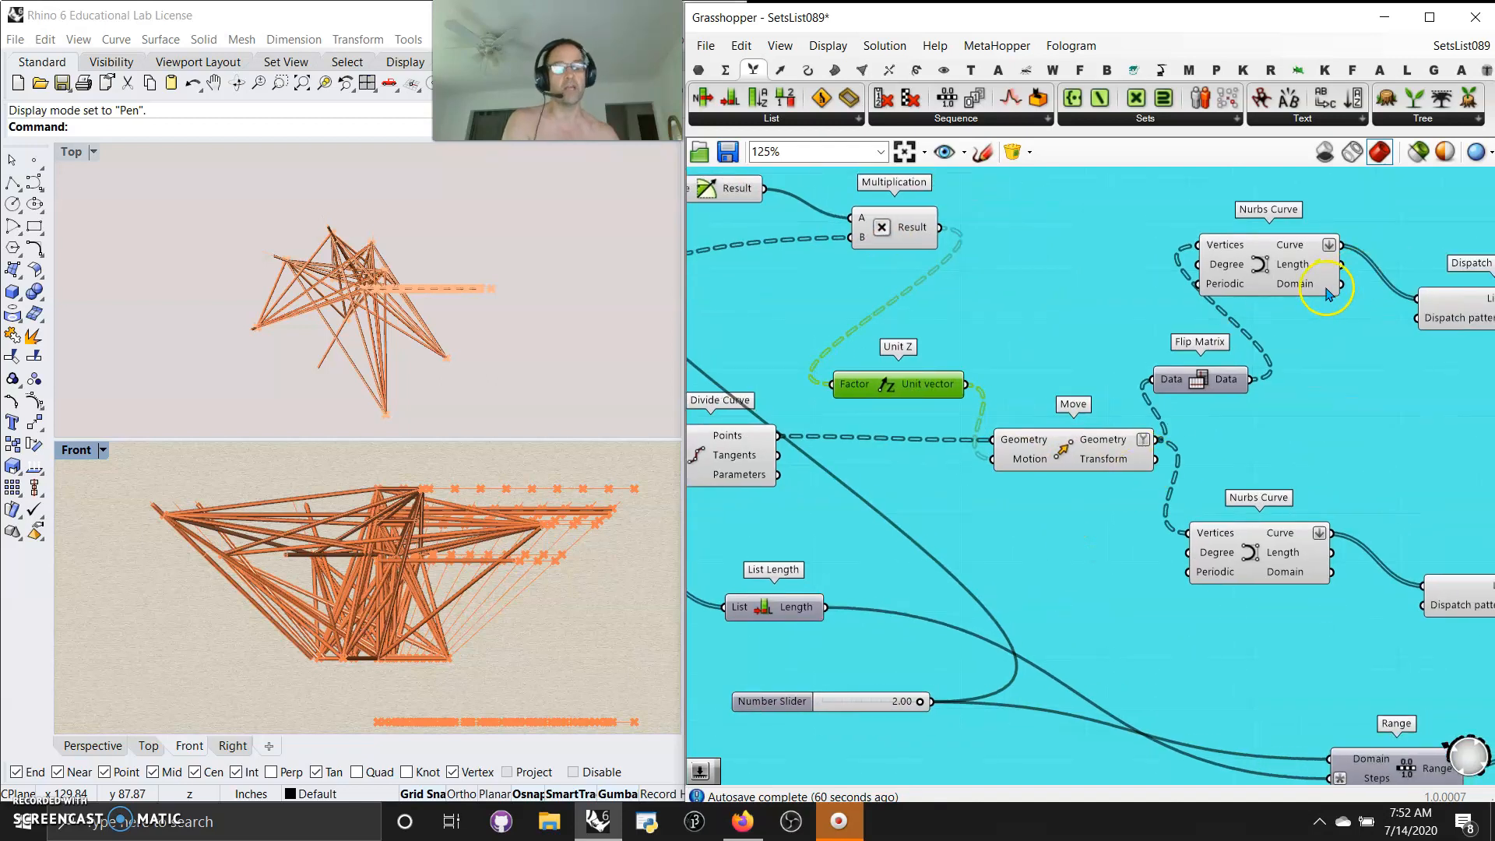
left_click(1285, 265)
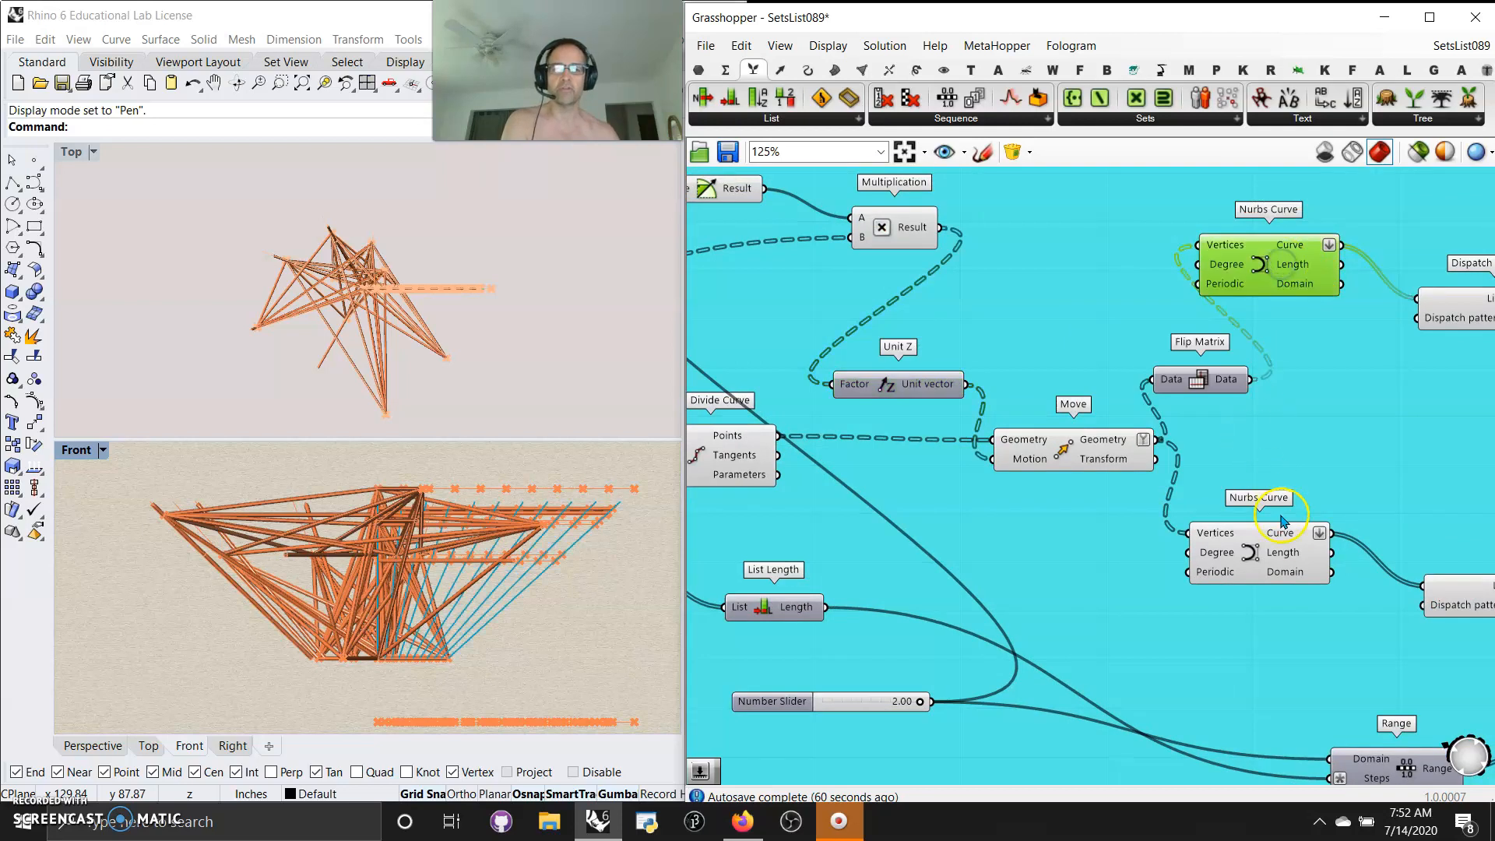
left_click(1276, 568)
right_click_drag(1266, 590, 988, 522)
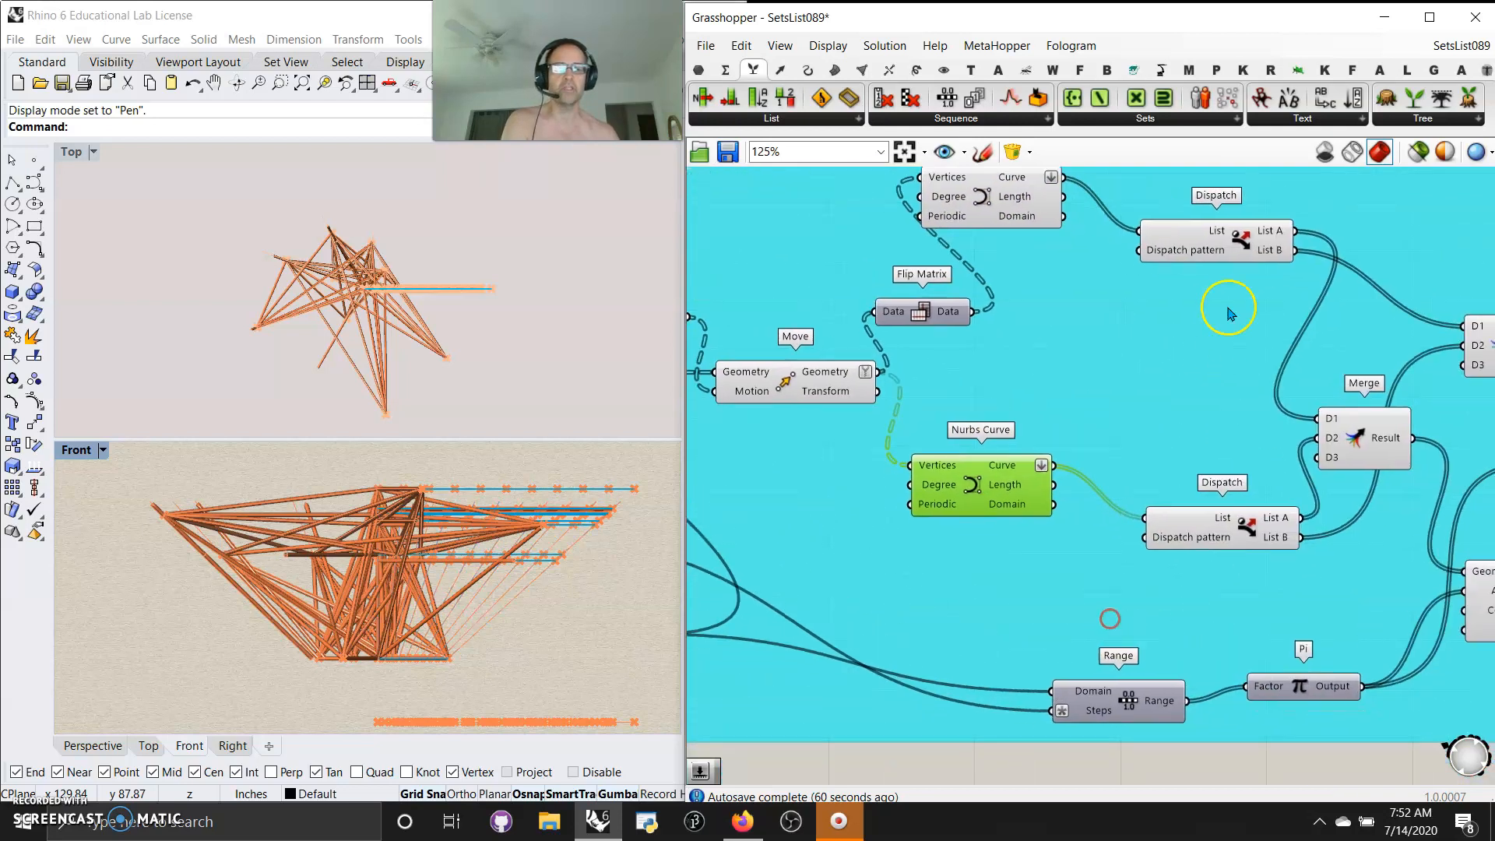
Inspect both Dispatch and both Merge components, and move the upper Merge slightly up and back toward Dispatch.
left_click(1221, 241)
left_click(1244, 505)
right_click_drag(1244, 505, 974, 538)
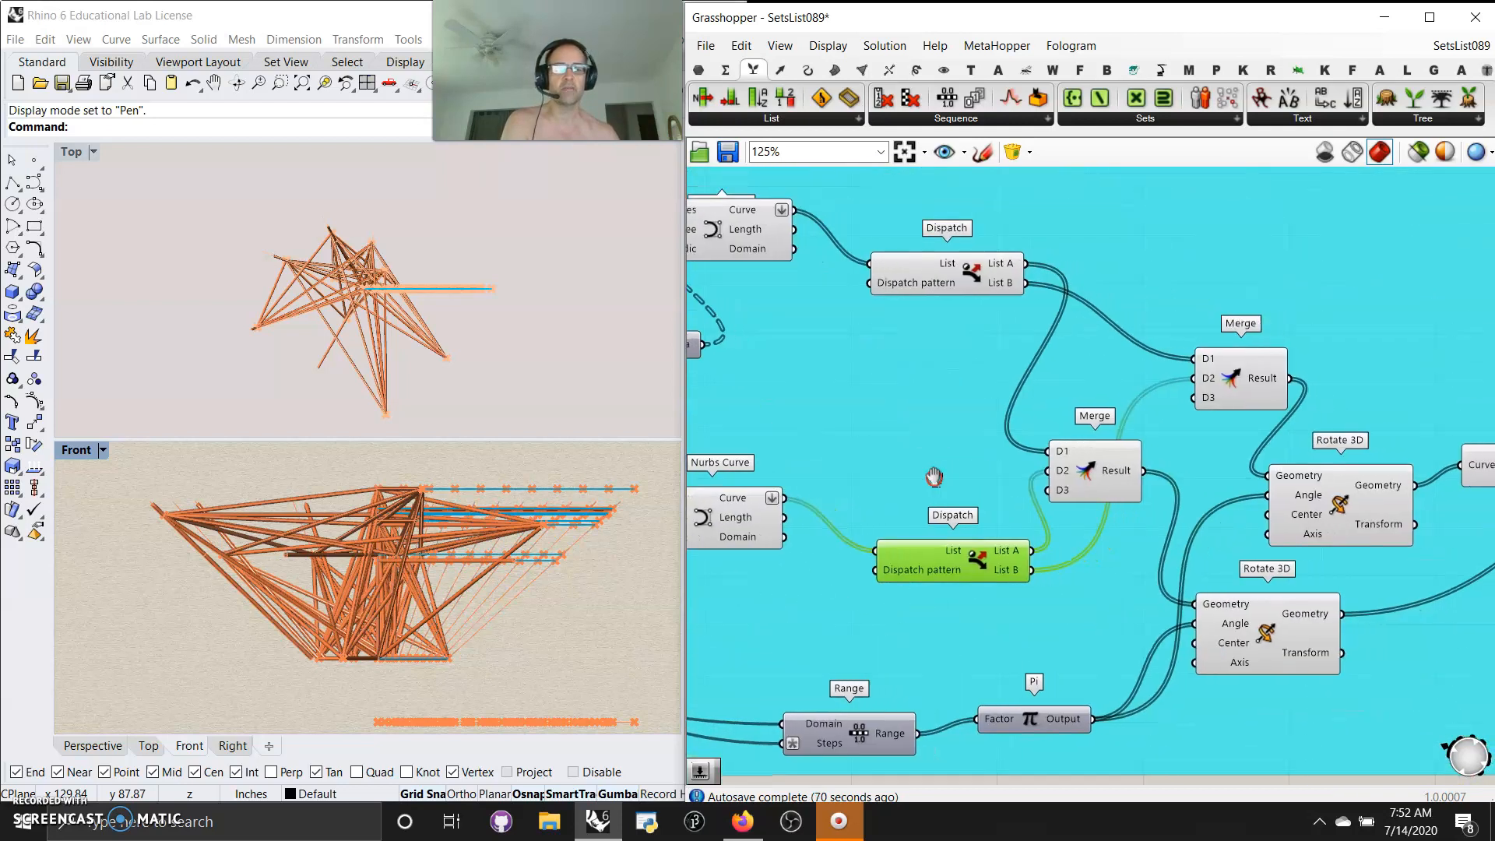
left_click(1085, 466)
left_click(1257, 379)
left_click_drag(1258, 379, 1209, 337)
right_click_drag(1308, 390, 1179, 310)
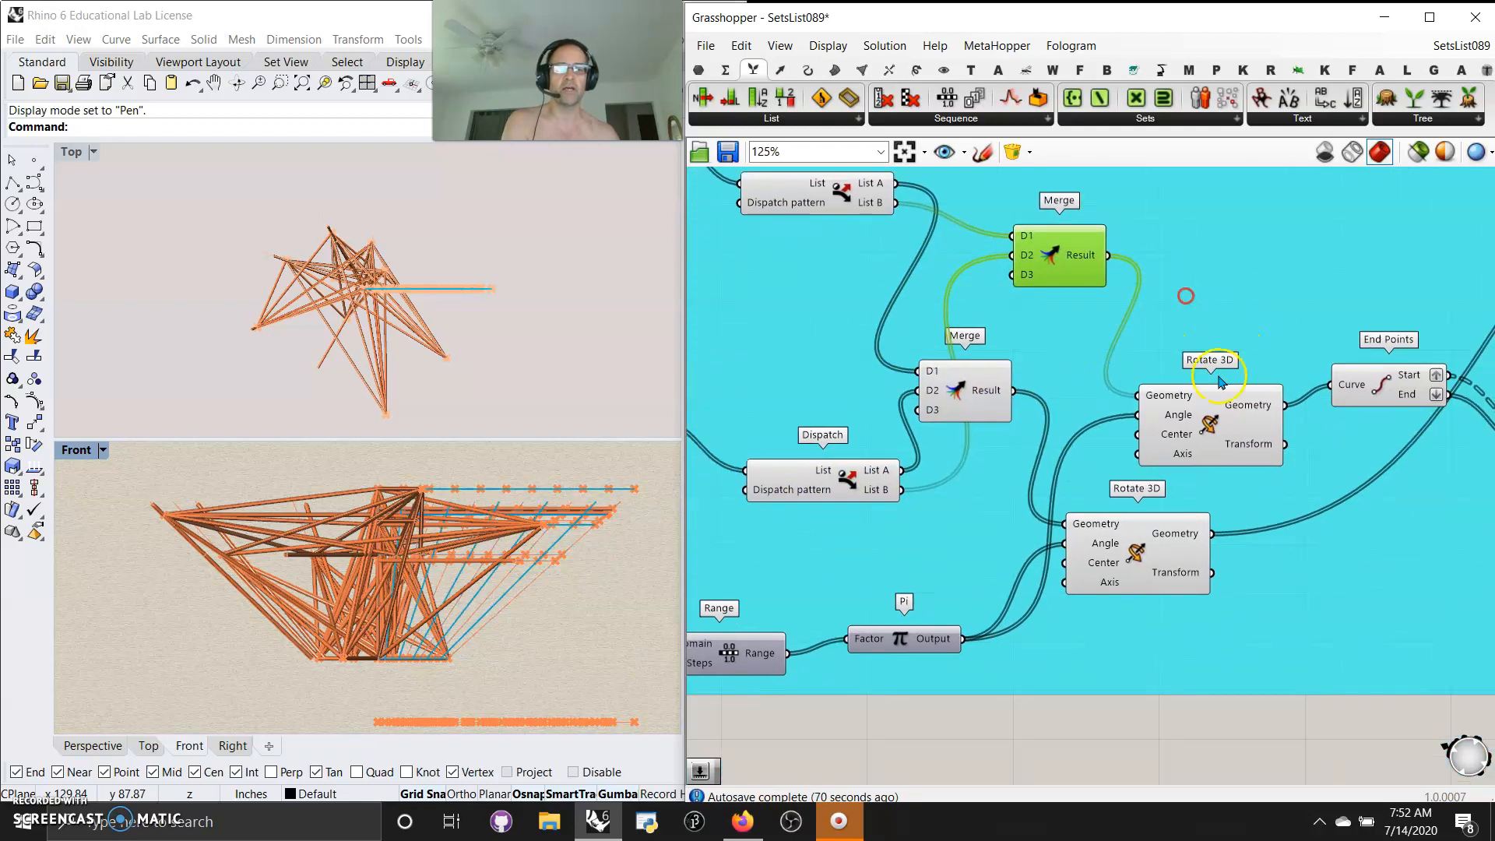
Examine the output of both Rotate 3D components, End Points and Line in the model.
left_click(1238, 407)
left_click(1188, 536)
right_click_drag(1277, 598, 1110, 532)
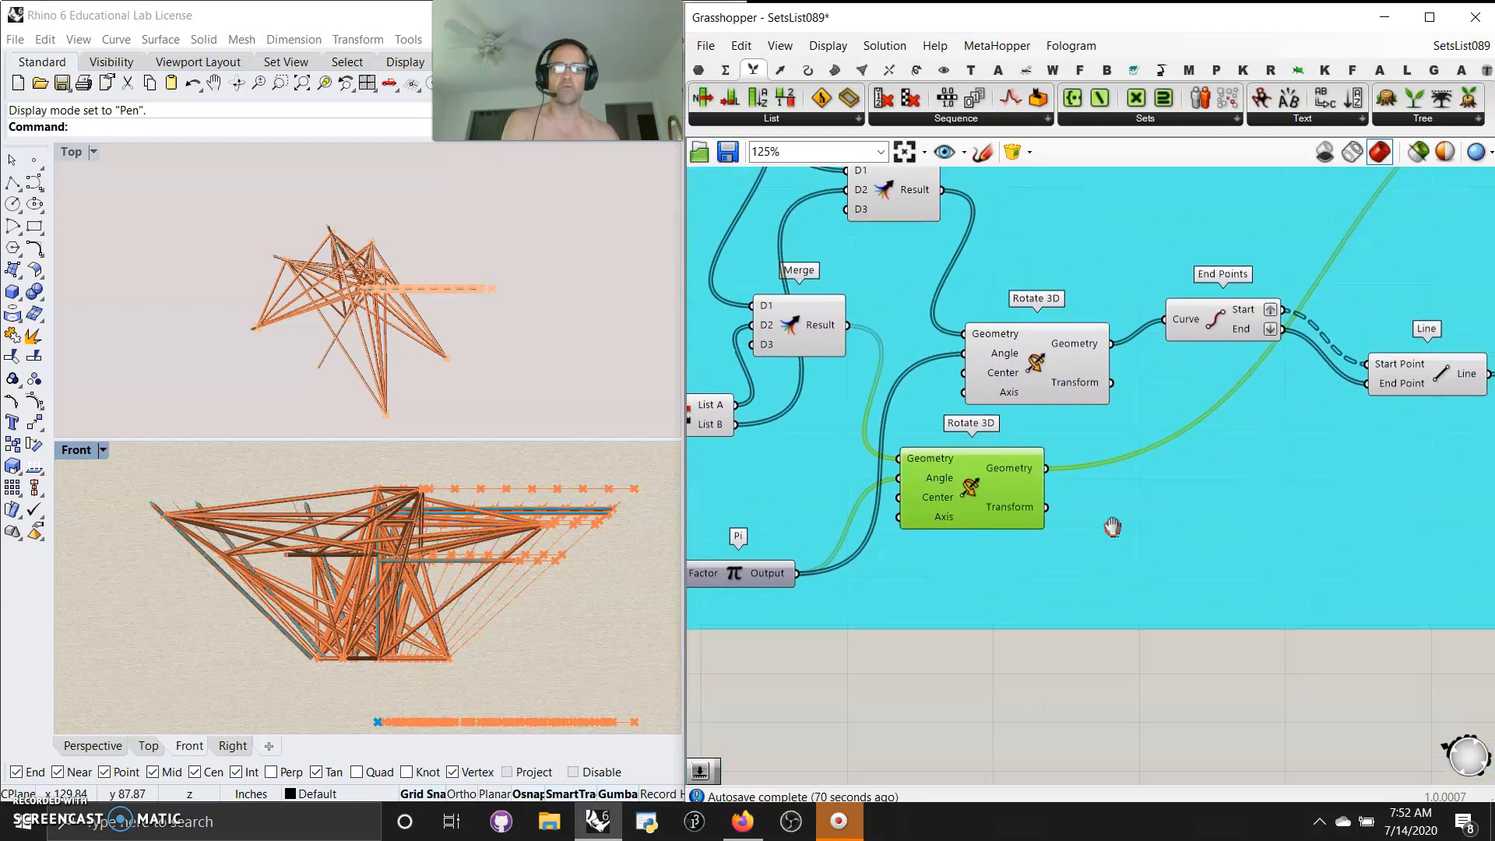
left_click(1235, 315)
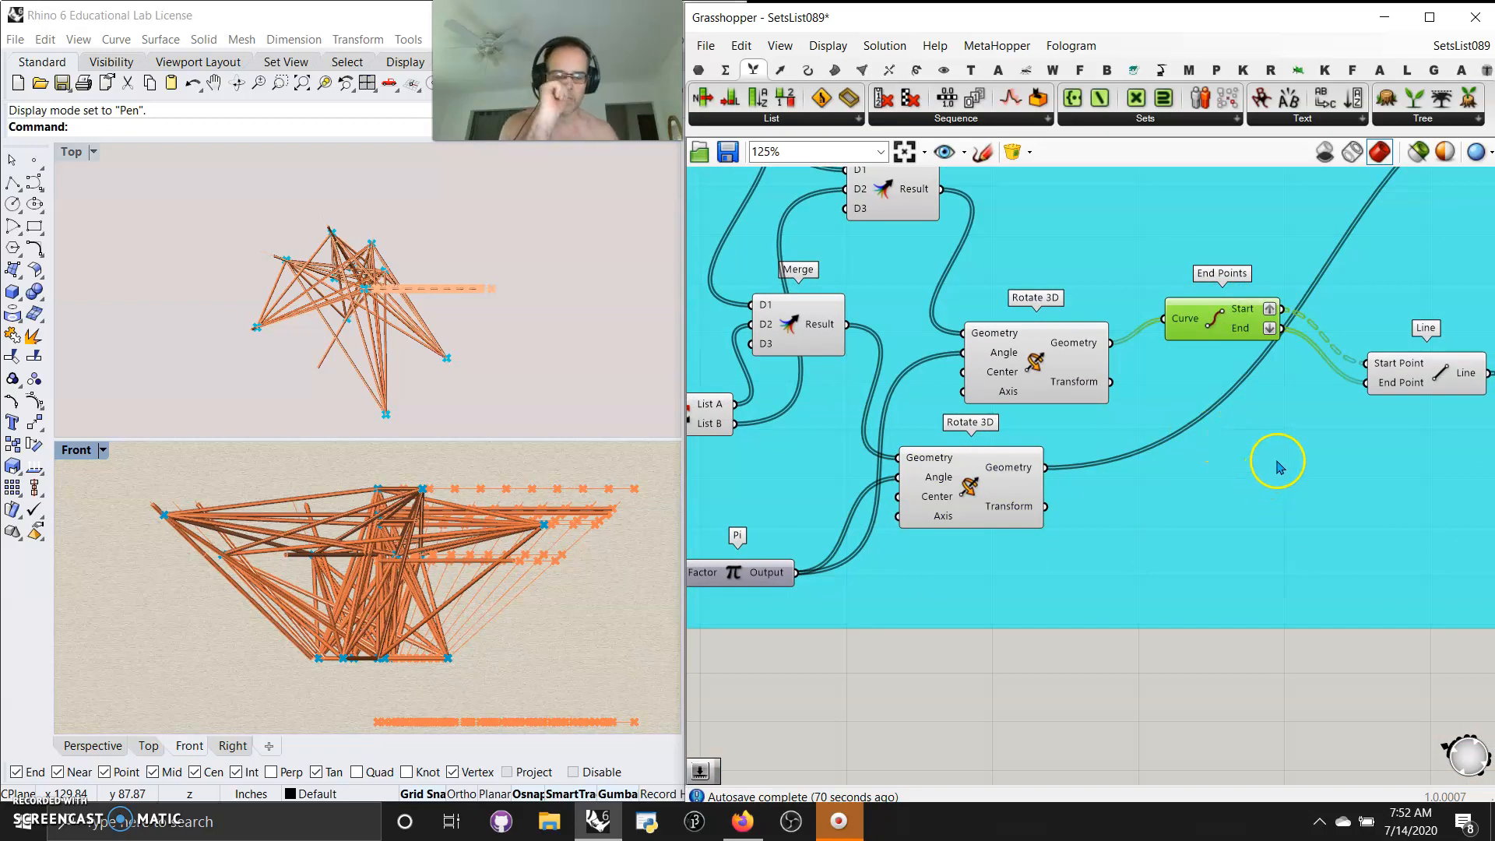
left_click(1427, 378)
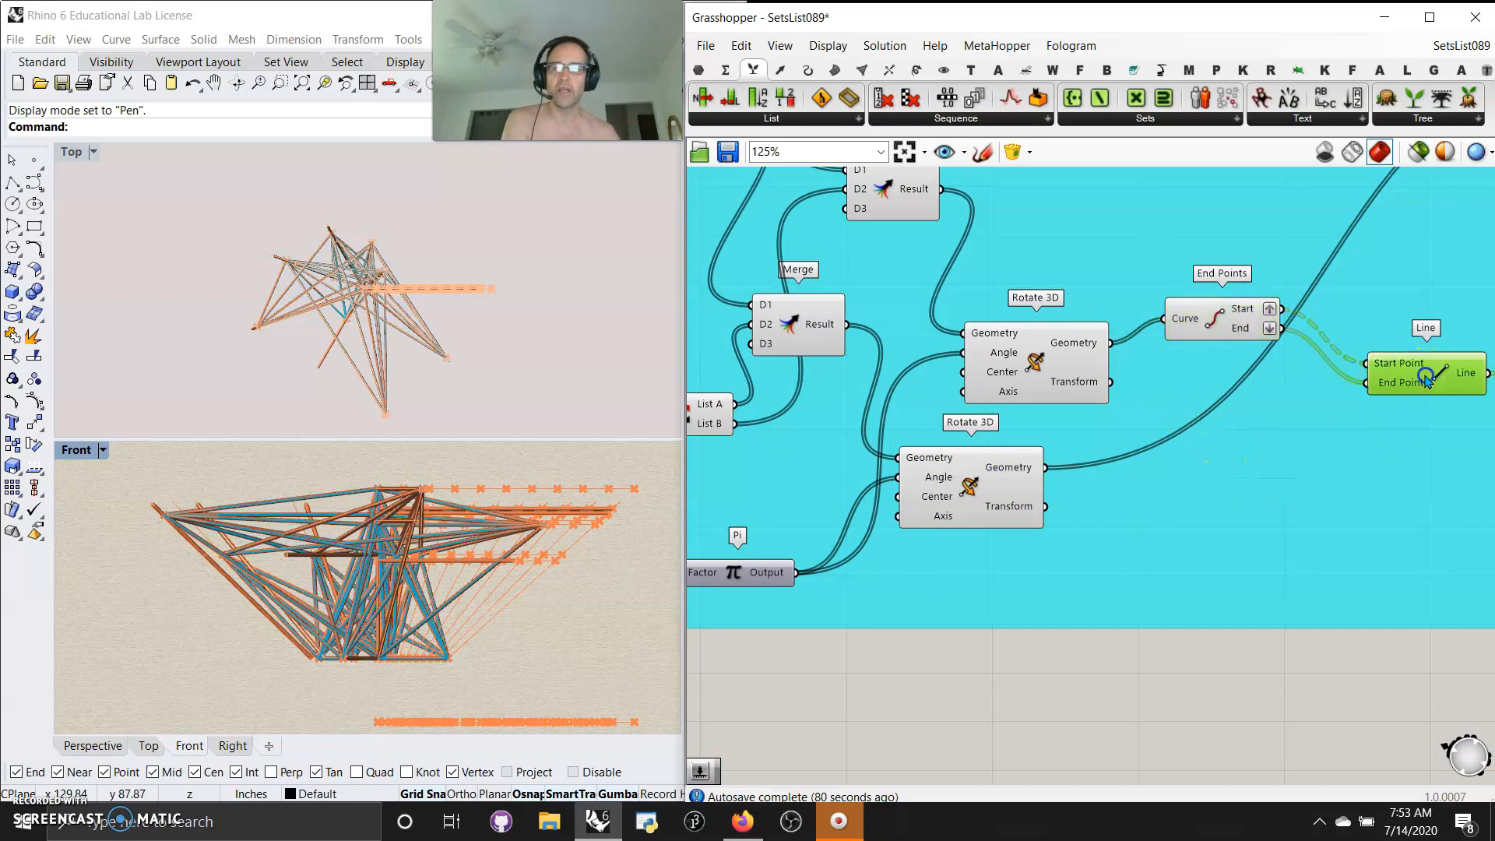
Move the Pipe component down to just after and slightly below the Line component.
right_click_drag(1375, 494, 1101, 686)
left_click_drag(1145, 318, 1084, 684)
right_click_drag(1084, 684, 1336, 408)
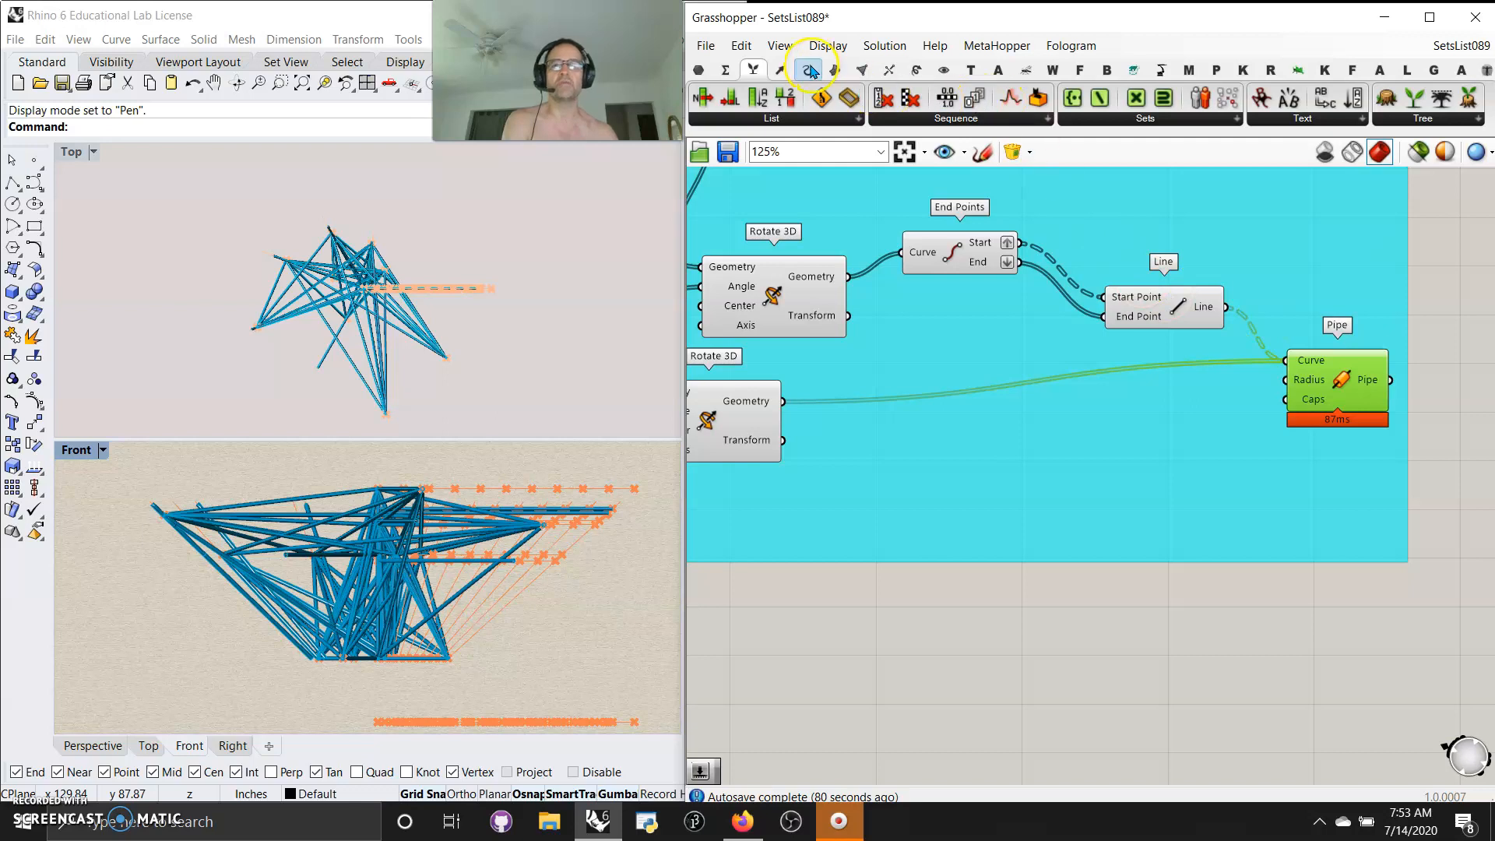
Add a Pipe Variable component on the empty canvas below the Pipe component.
left_click(834, 70)
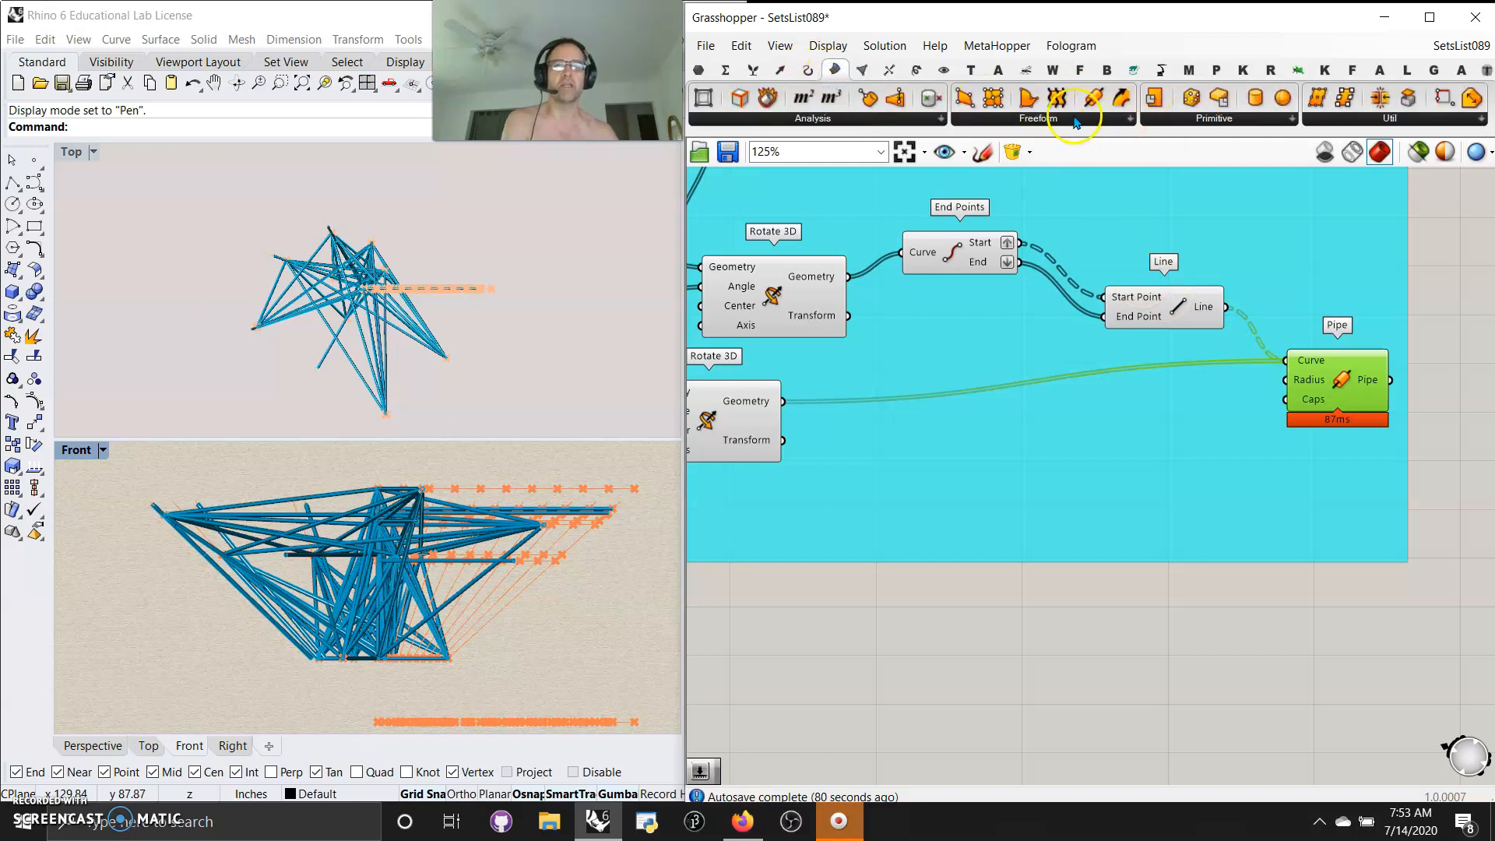
left_click(1088, 120)
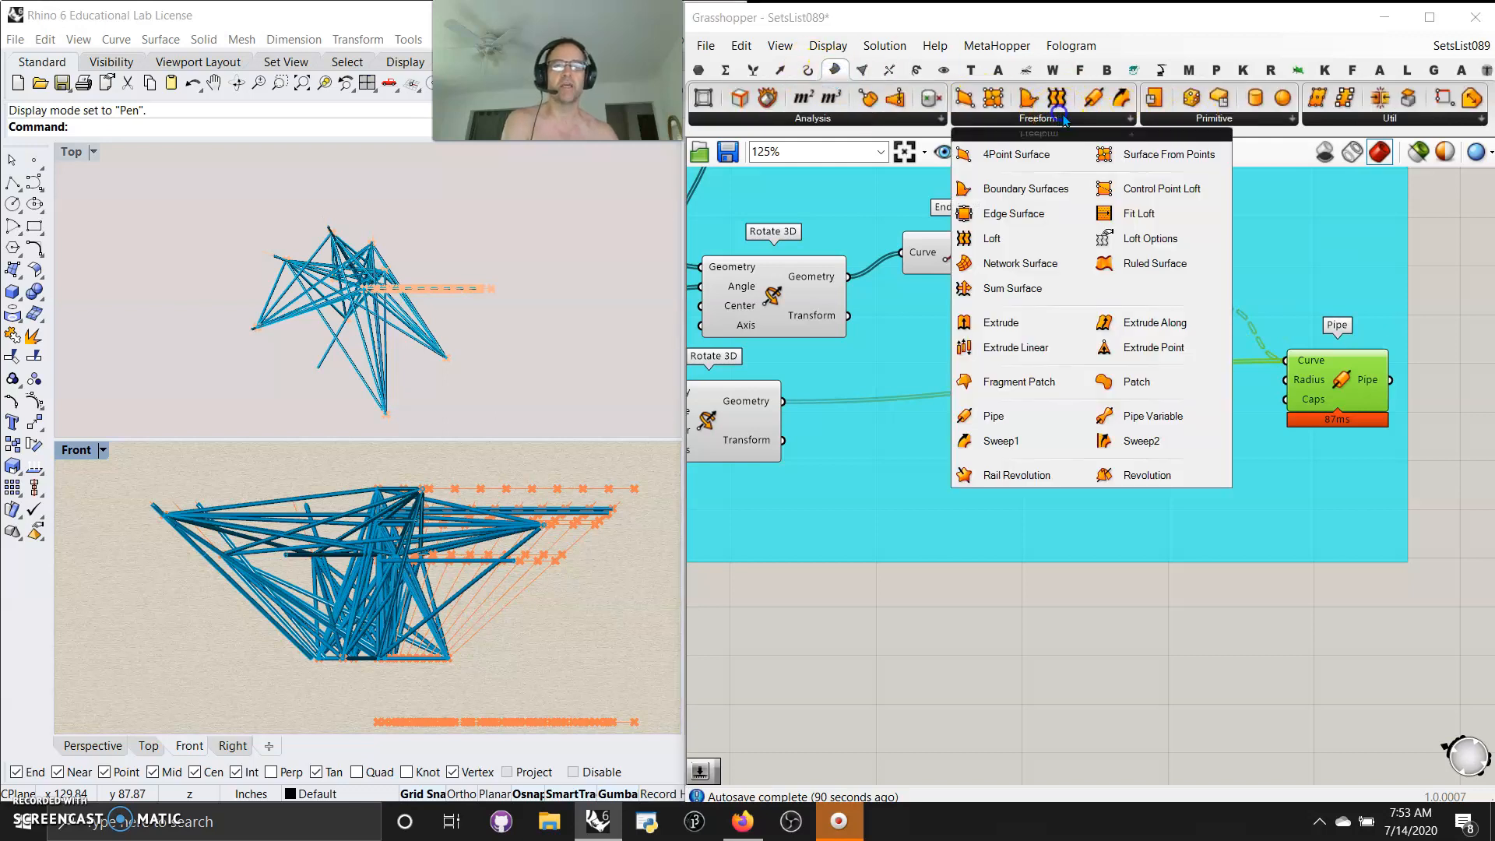
left_click(1145, 417)
left_click(1335, 627)
Connect the Line output to the Curve input of Pipe Variable and reparameterize that input.
left_click_drag(1233, 319, 1274, 601)
right_click(1304, 601)
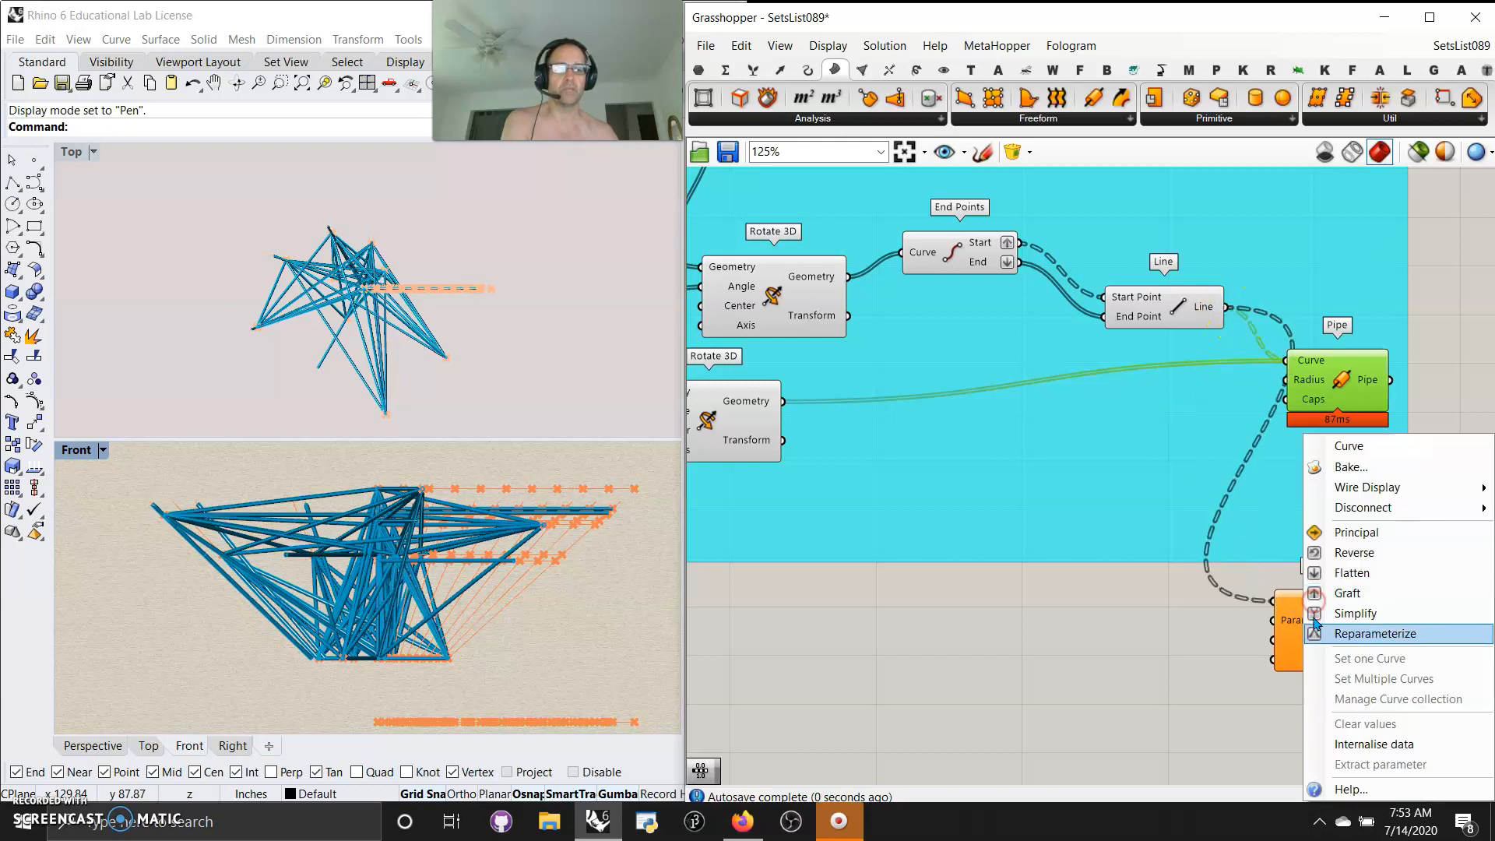
left_click(1357, 639)
Disable the original Pipe component fed by Line and Rotate 3D.
right_click(1340, 390)
left_click(1340, 376)
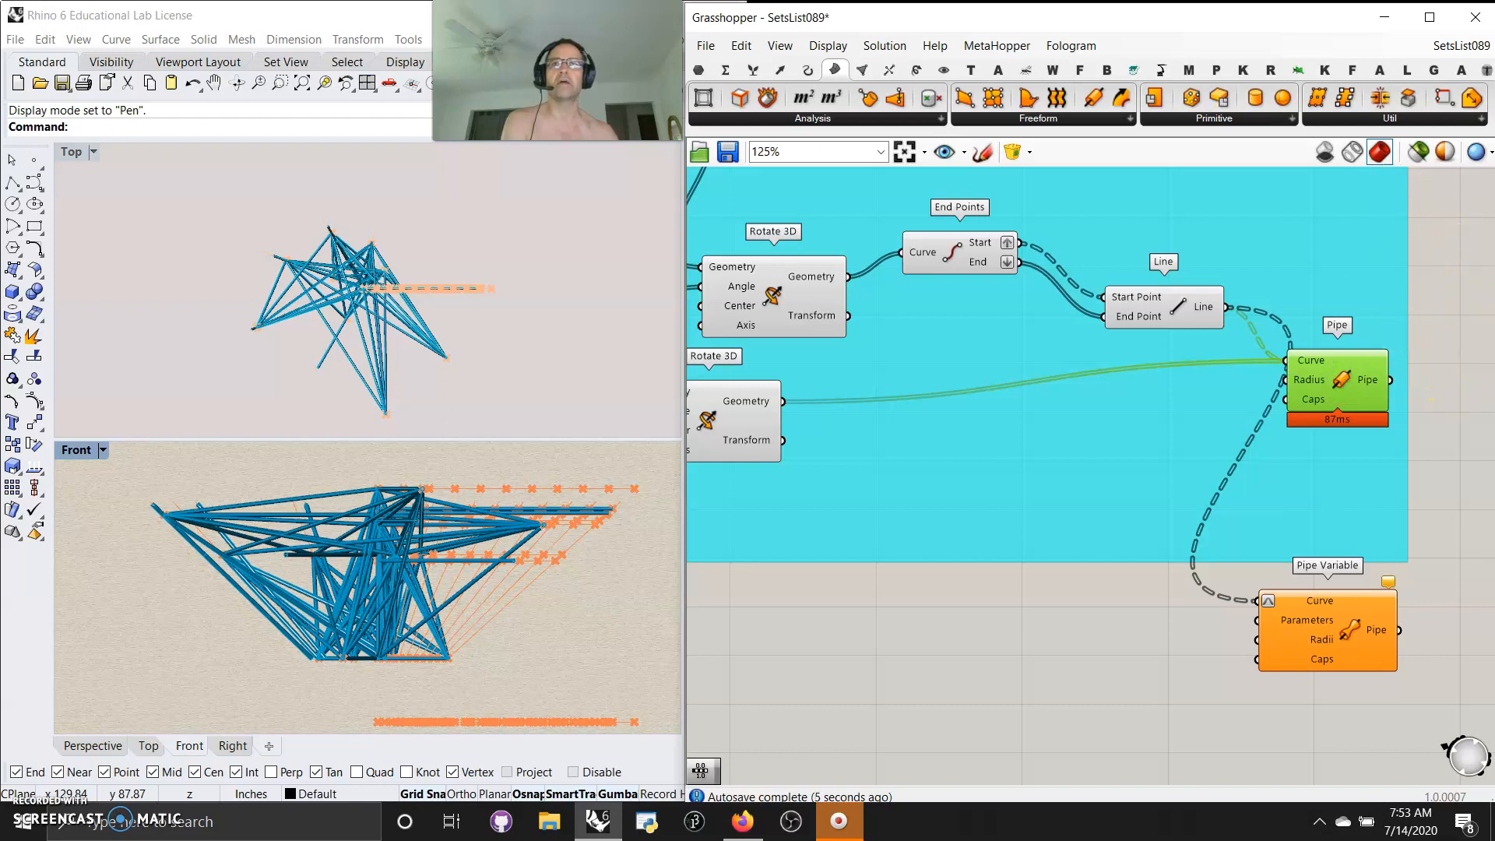
key("ctrl+e")
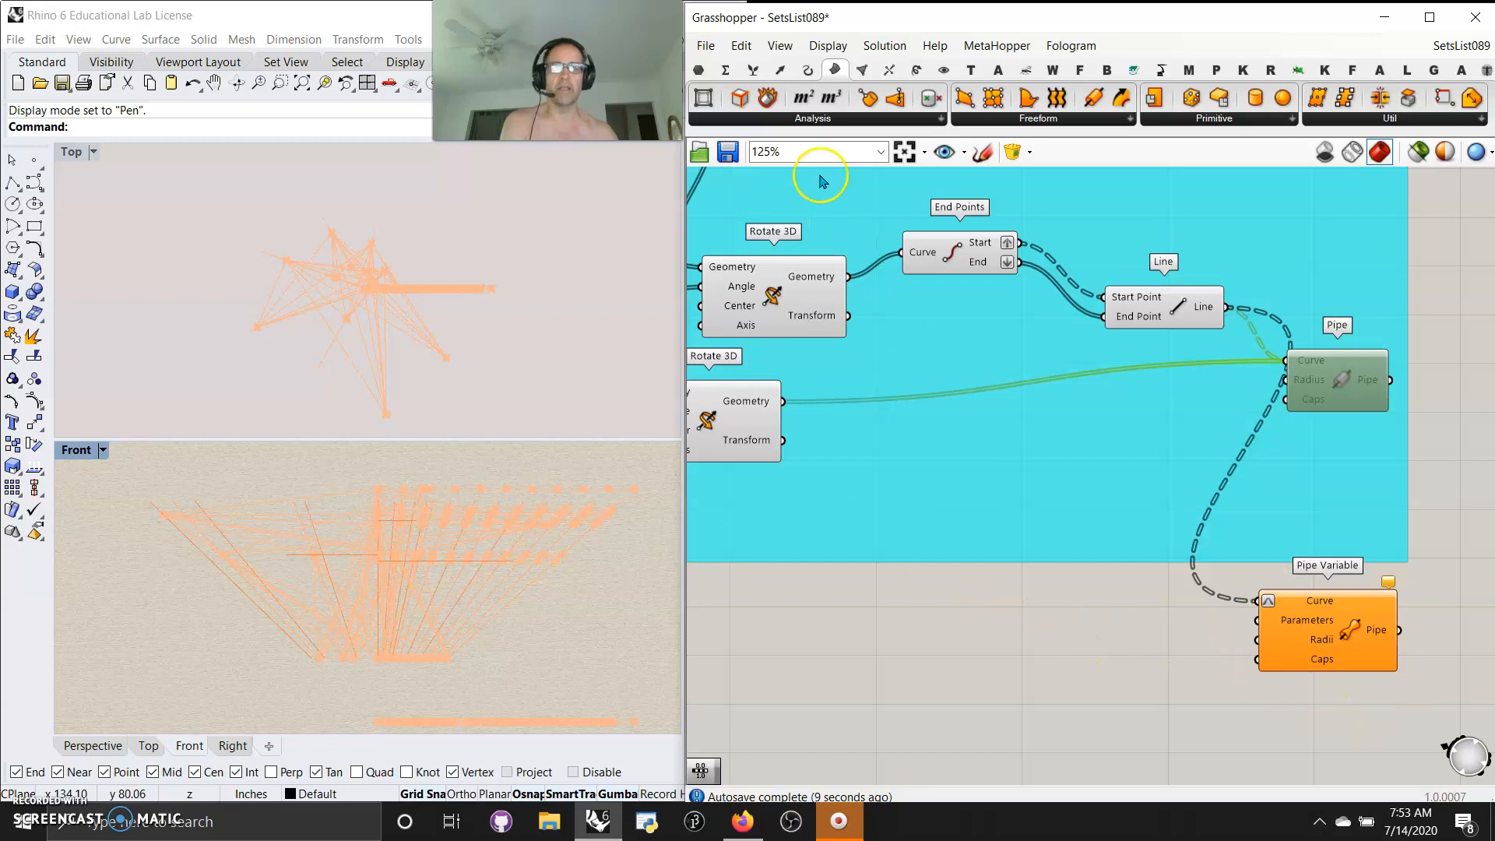
Add a Range component before Pipe Variable and connect its output to the Parameters input.
left_click(755, 68)
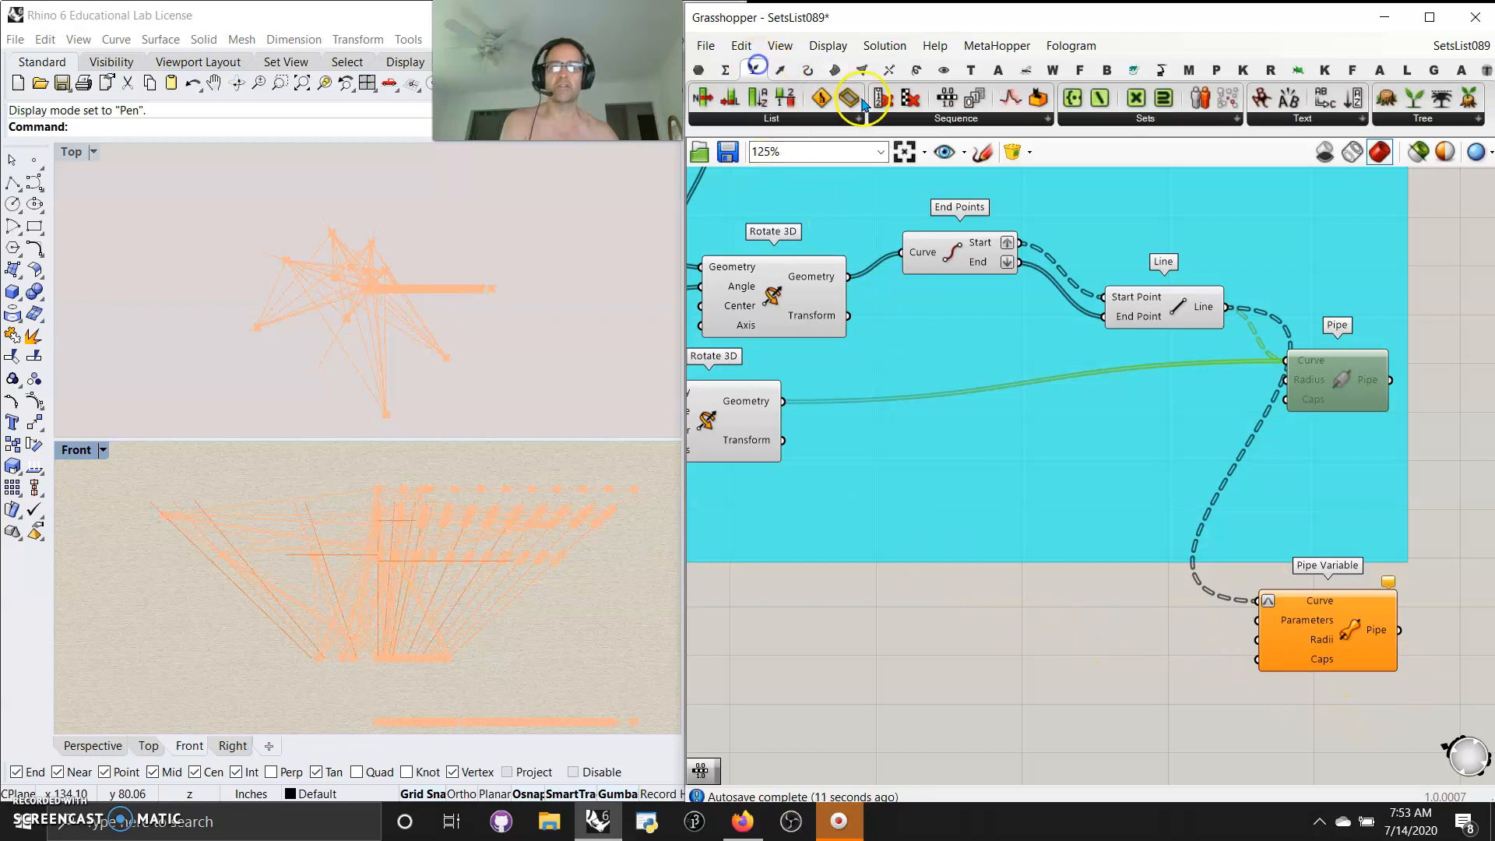
left_click(888, 117)
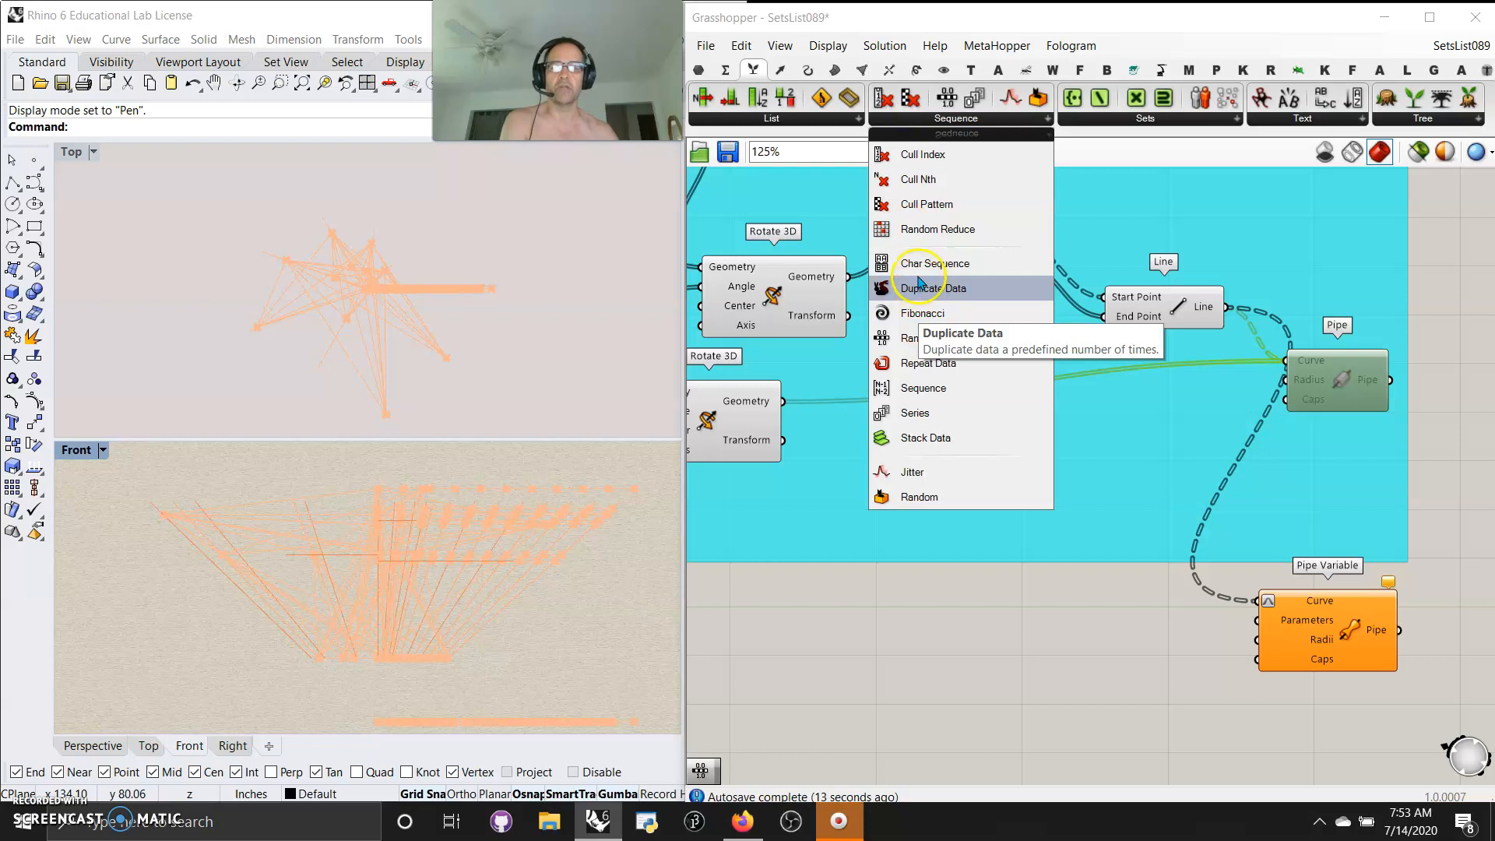
left_click_drag(910, 338, 1253, 614)
left_click_drag(1022, 600, 888, 621)
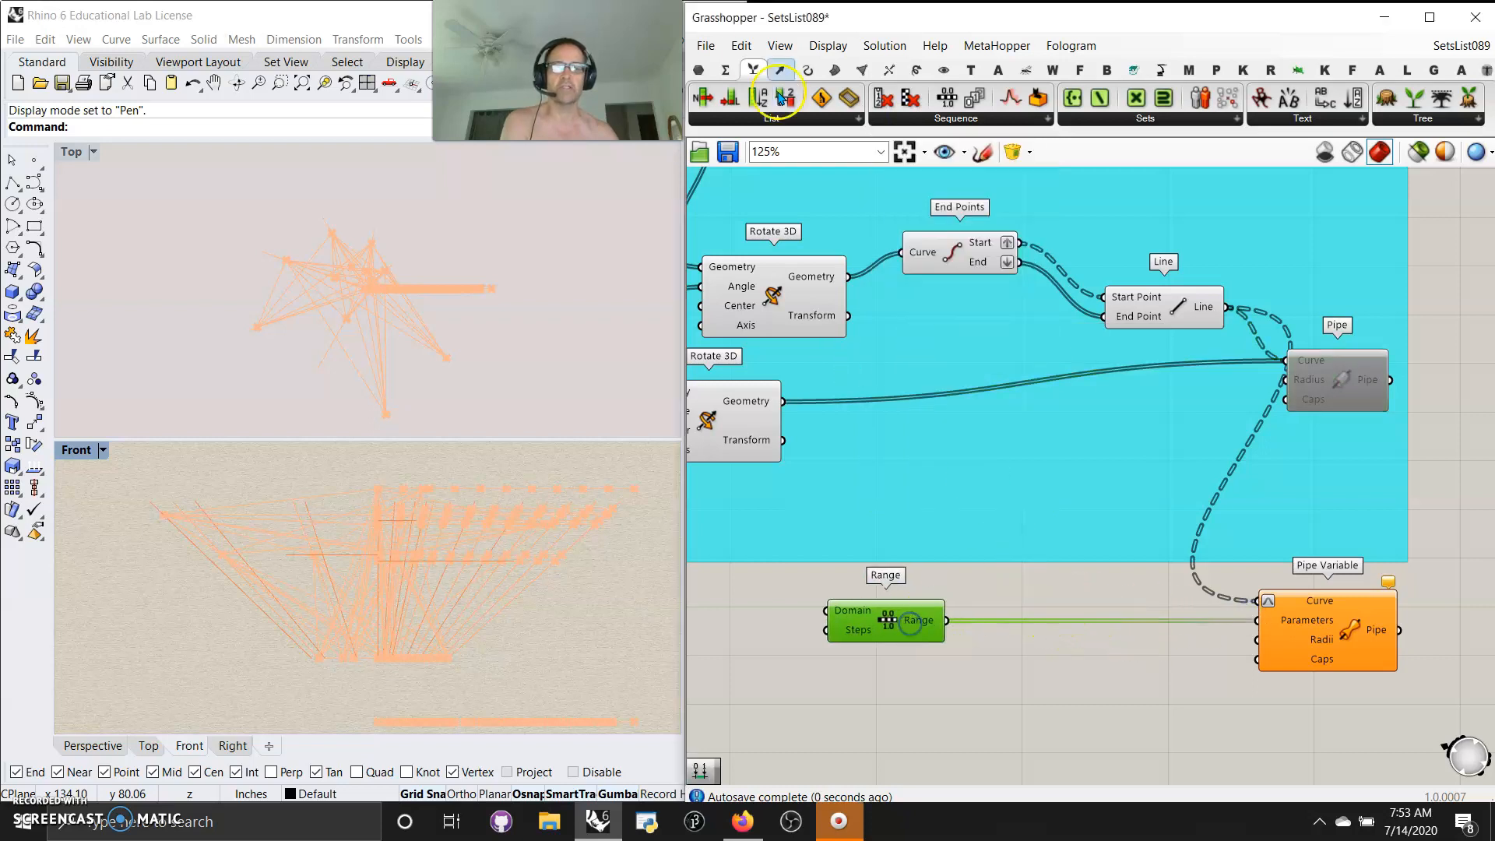
Add a Graph Mapper between Range and Pipe Variable and set its graph type to Parabola.
left_click(698, 69)
left_click(1112, 118)
left_click(1116, 348)
left_click(1131, 698)
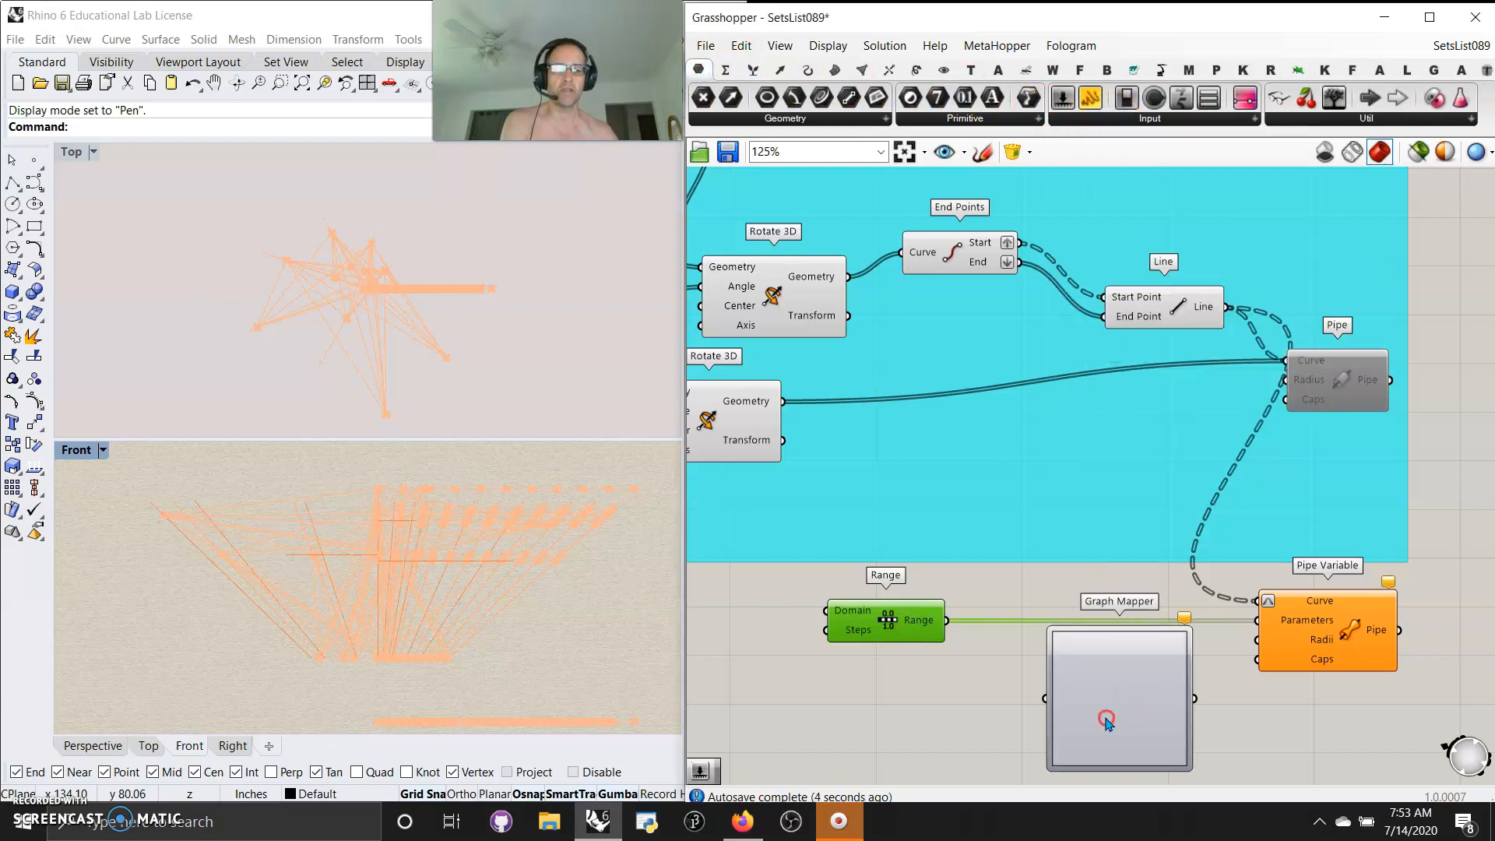
right_click(1107, 721)
mouse_move(1160, 764)
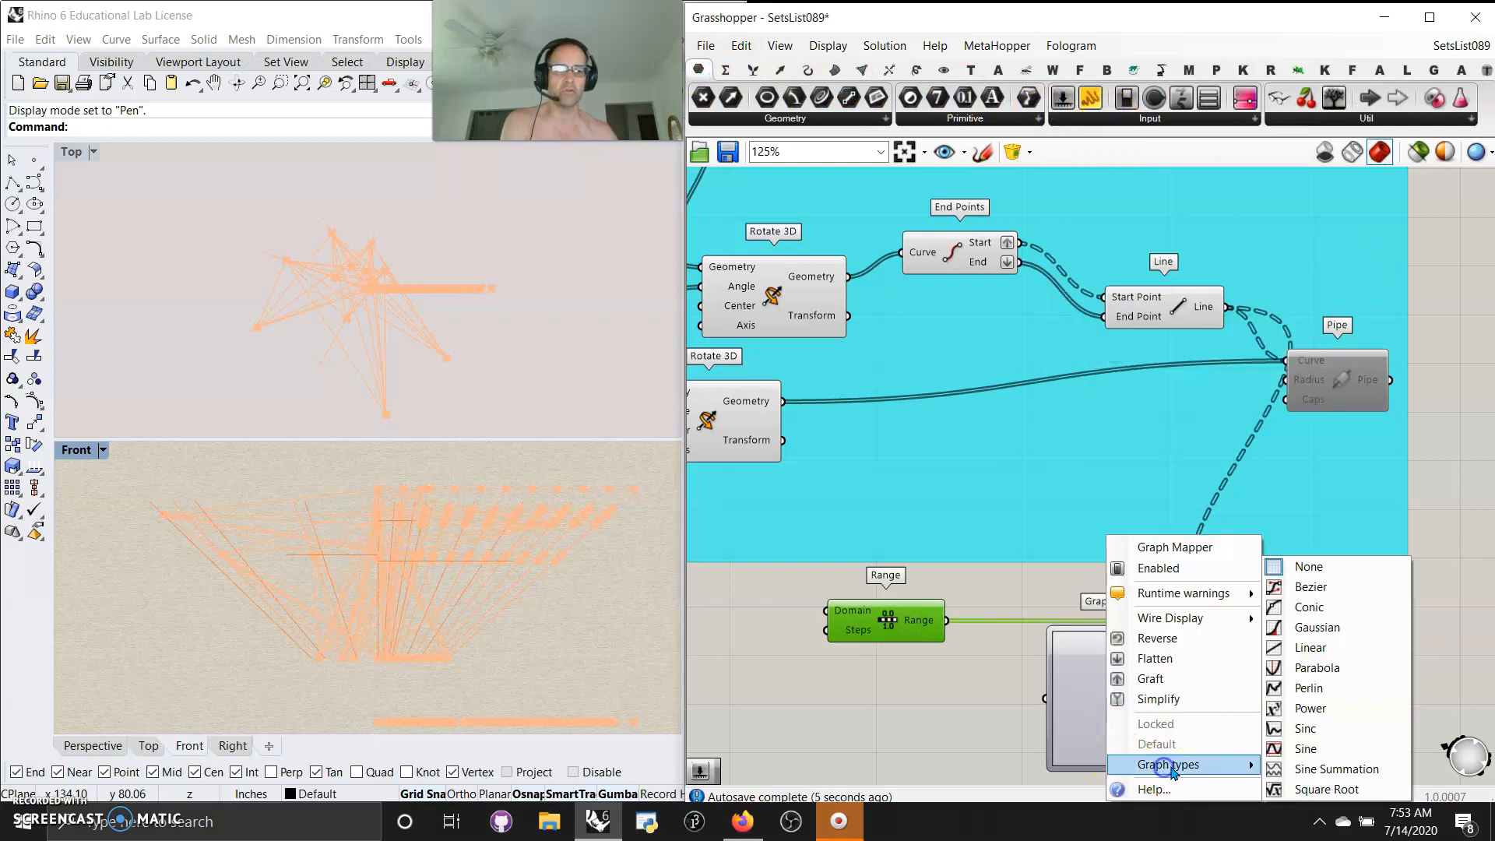
left_click(1319, 668)
Wire Range through the Graph Mapper into the Radii input of Pipe Variable, and raise the parabola's low point.
left_click_drag(946, 621, 1045, 699)
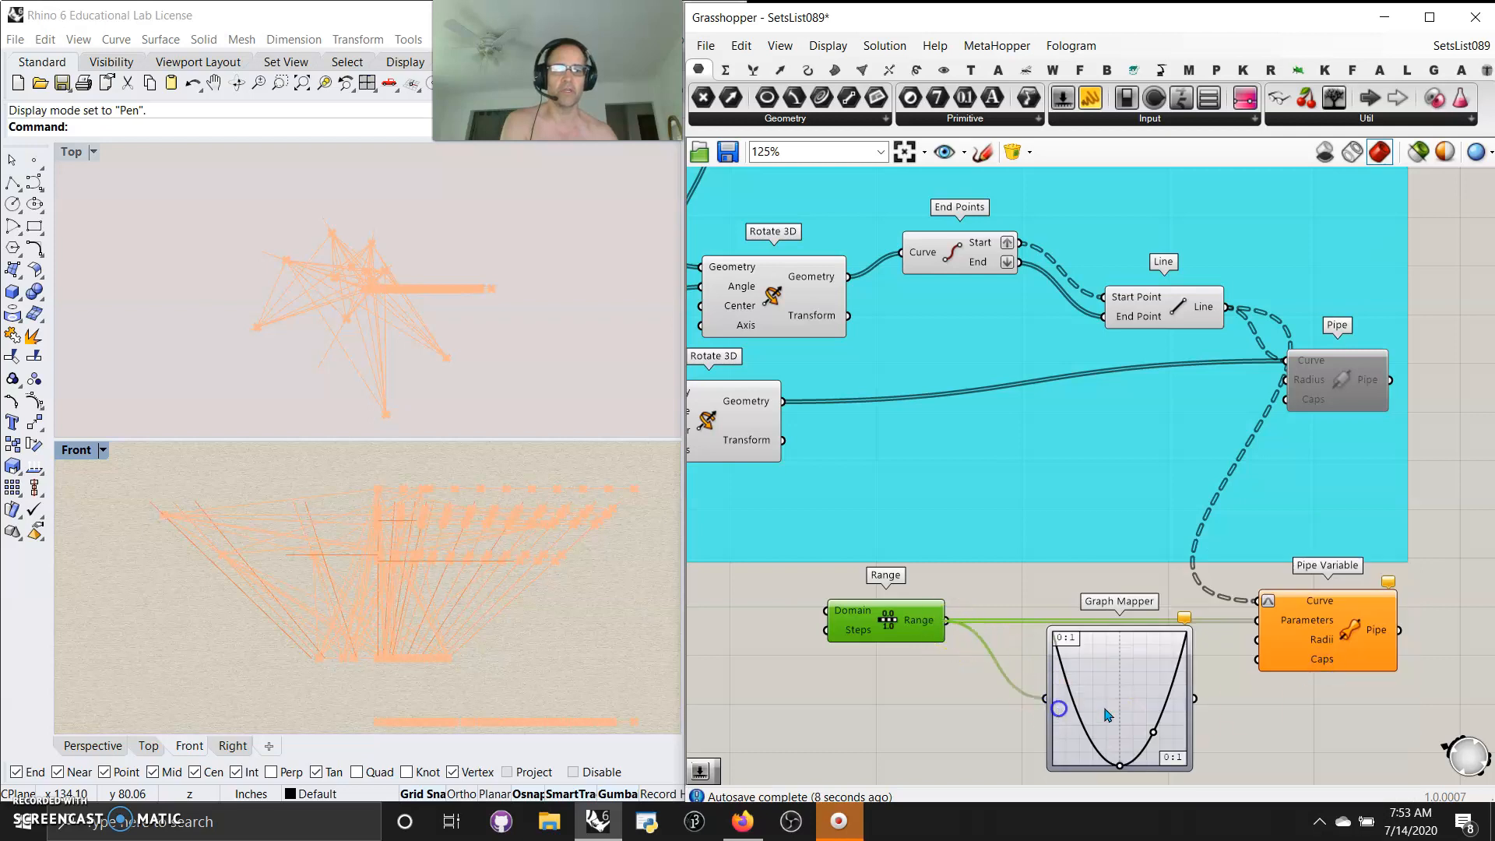
left_click_drag(1120, 767, 1332, 639)
left_click(1338, 635)
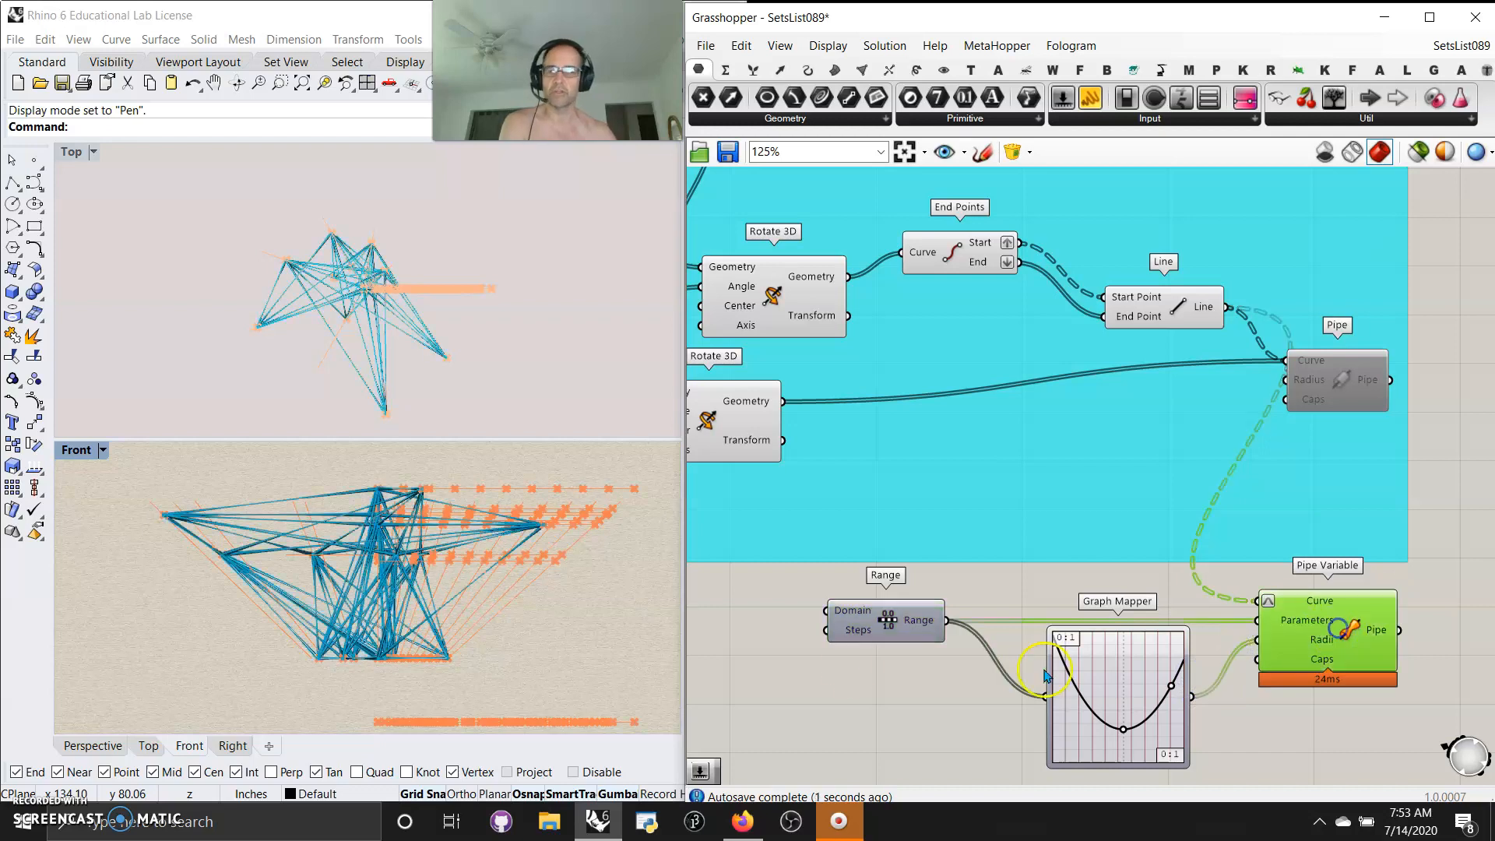
Narrow the parabola in the Graph Mapper by bringing its side handle closer to the low point.
scroll(360, 623, "up", 6)
scroll(359, 623, "down", 5)
right_click_drag(361, 612, 406, 615)
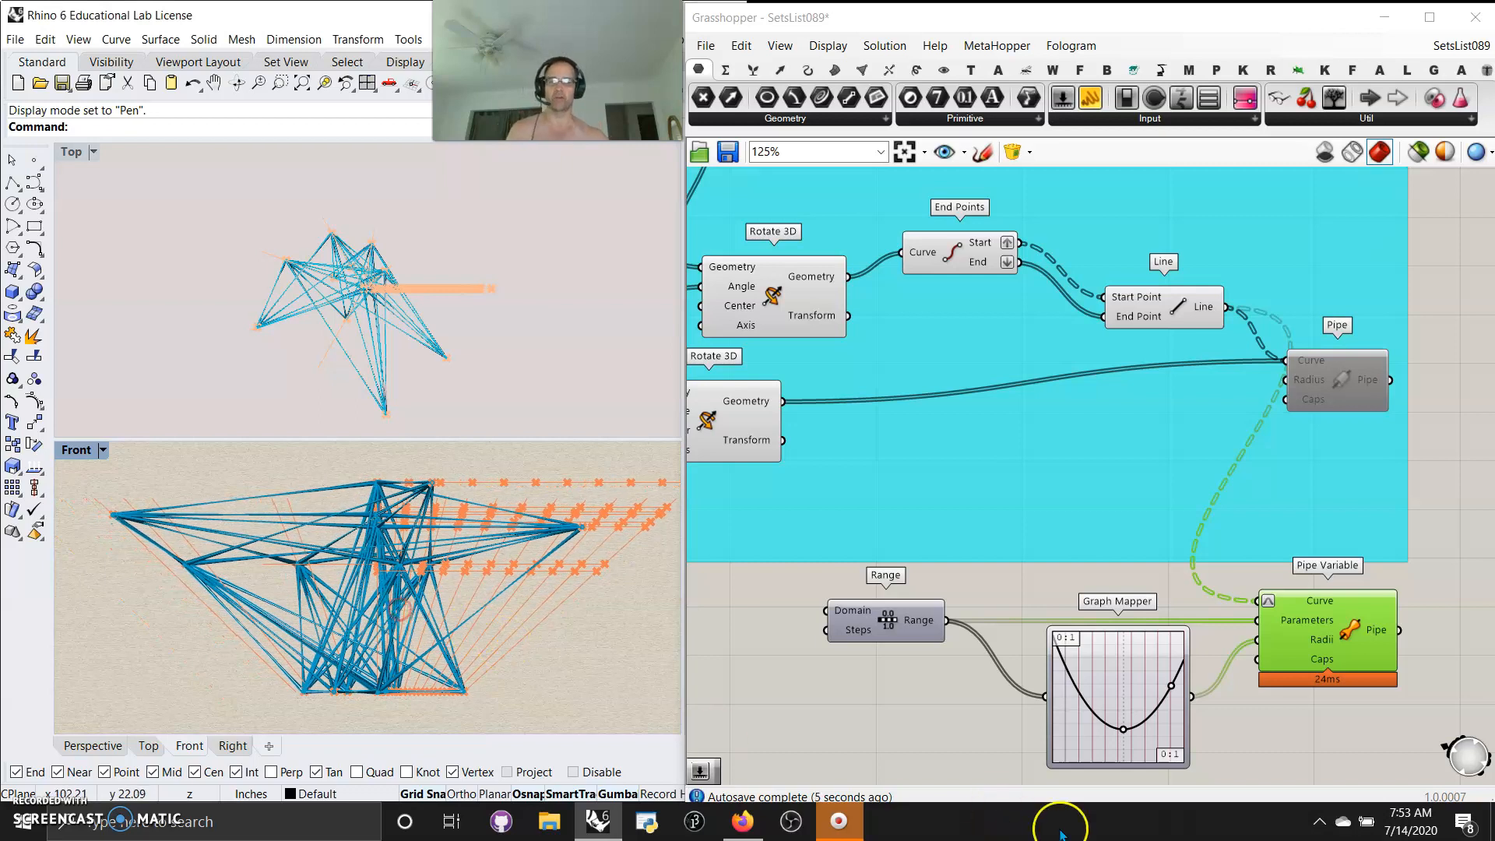
left_click_drag(1171, 687, 1151, 685)
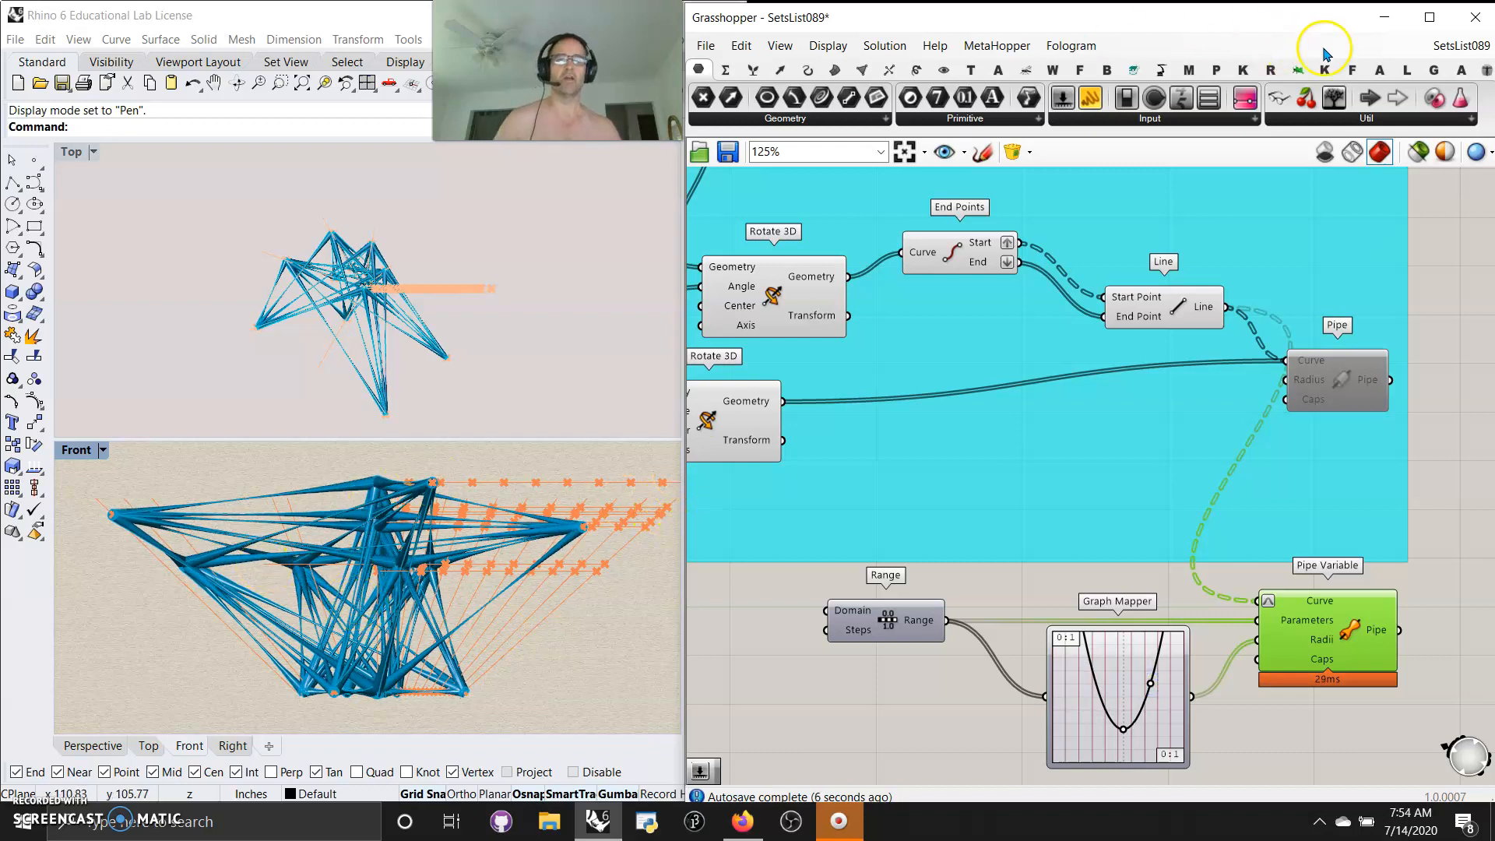
Save the SetsList089 definition and minimize Grasshopper to return to Rhino.
left_click(709, 47)
left_click(746, 145)
left_click(1387, 16)
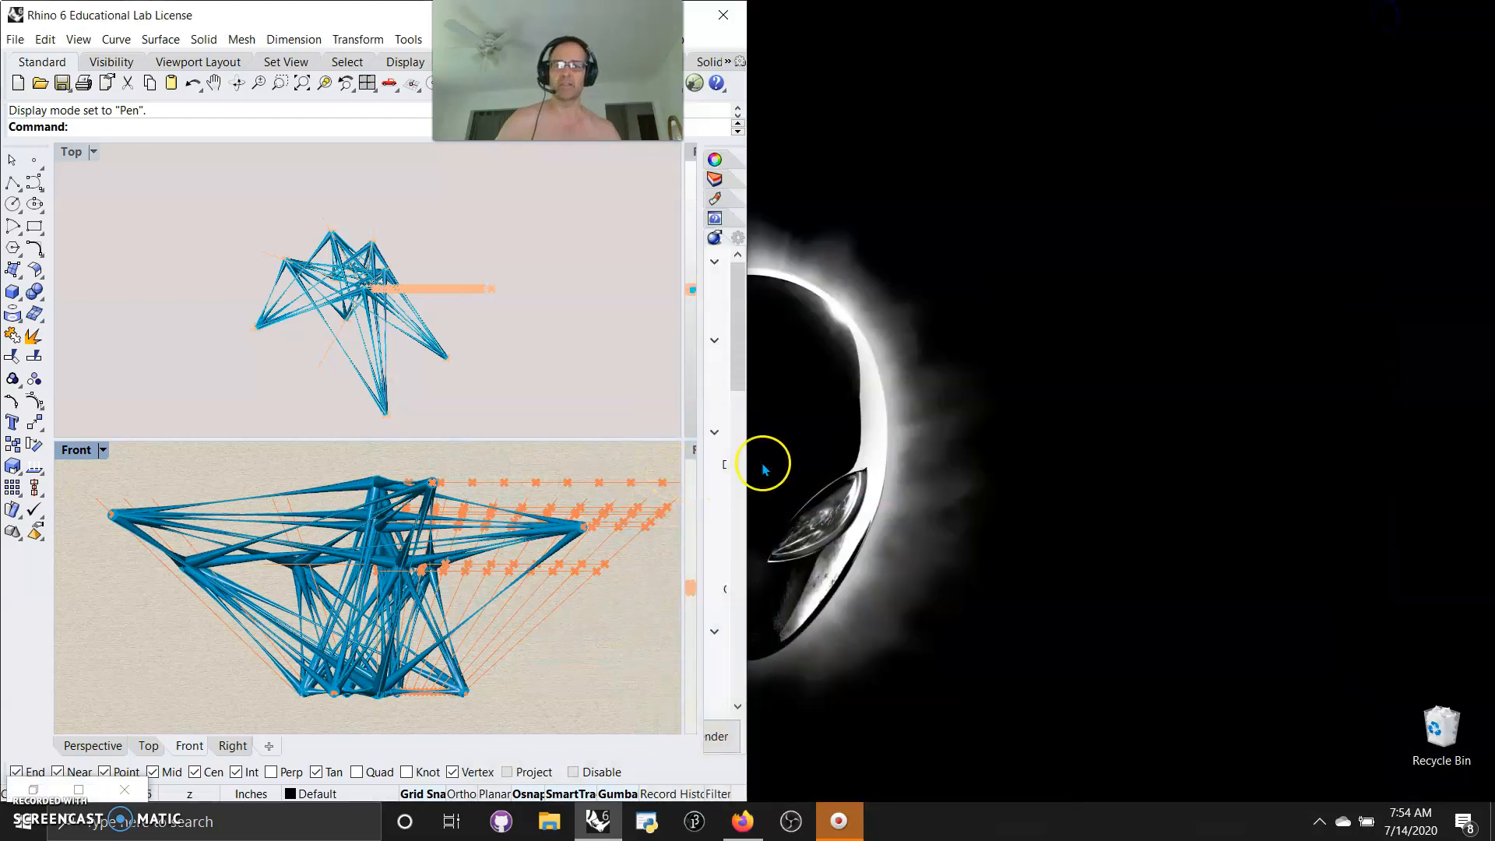
Widen the Rhino window across the screen and maximize the Front viewport to examine the variable pipe structure.
left_click_drag(750, 458, 1489, 460)
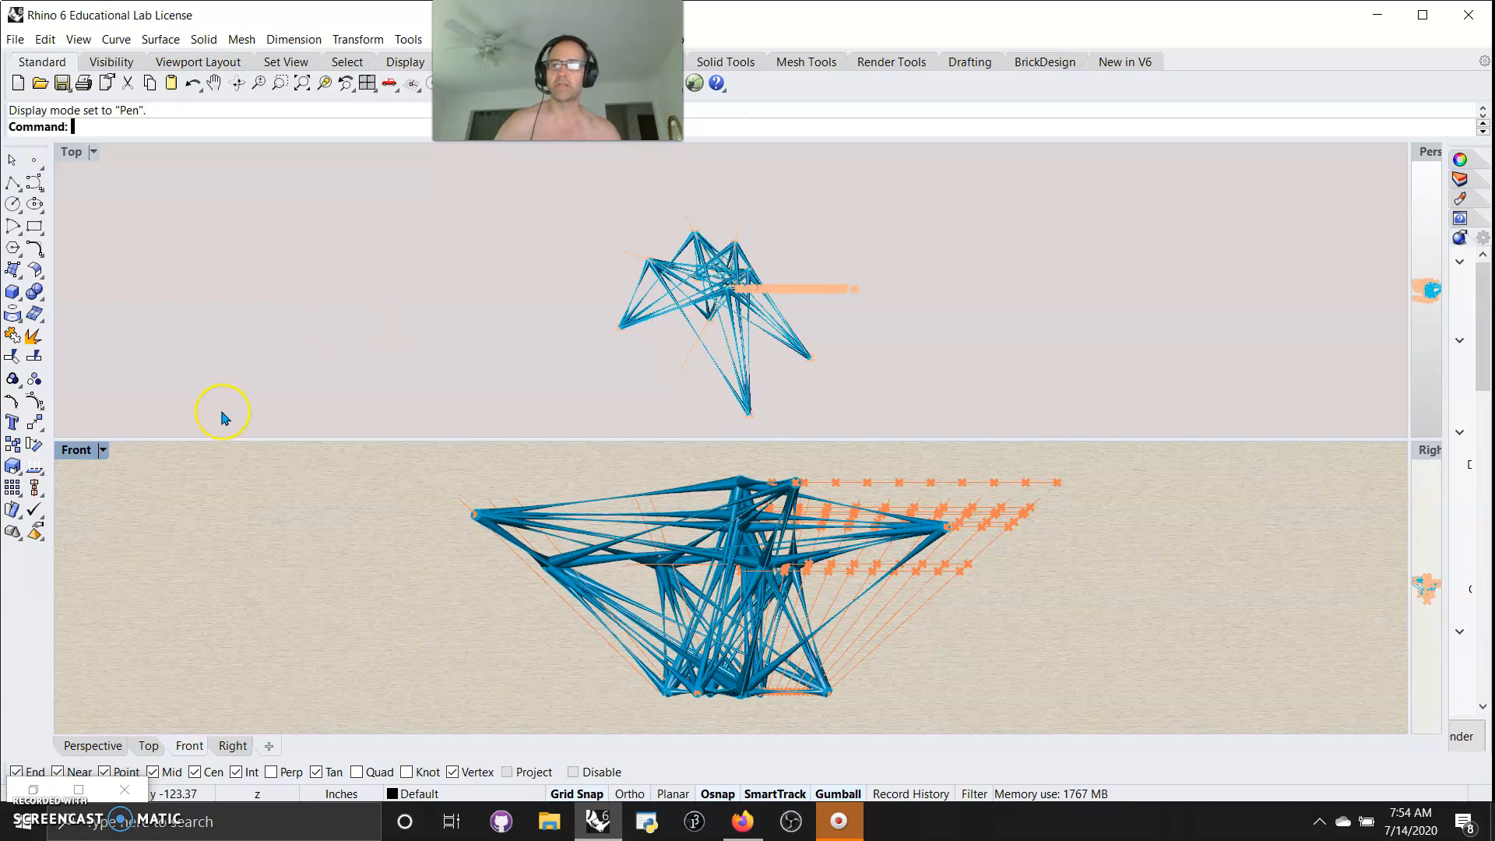
double_click(72, 451)
right_click_drag(538, 442, 505, 464)
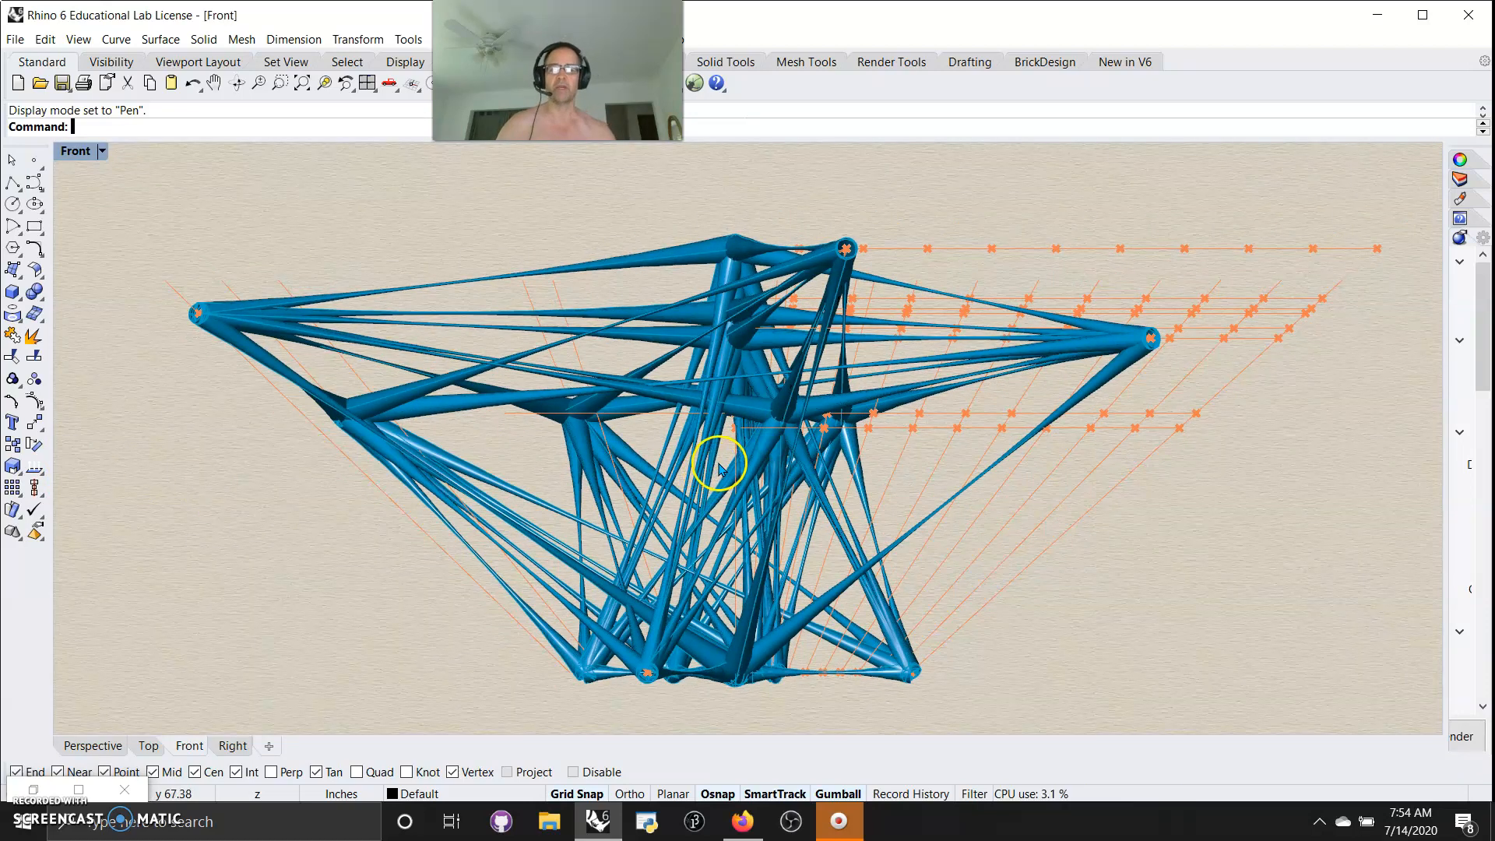
scroll(740, 460, "up", 2)
scroll(754, 463, "down", 2)
right_click_drag(754, 462, 779, 461)
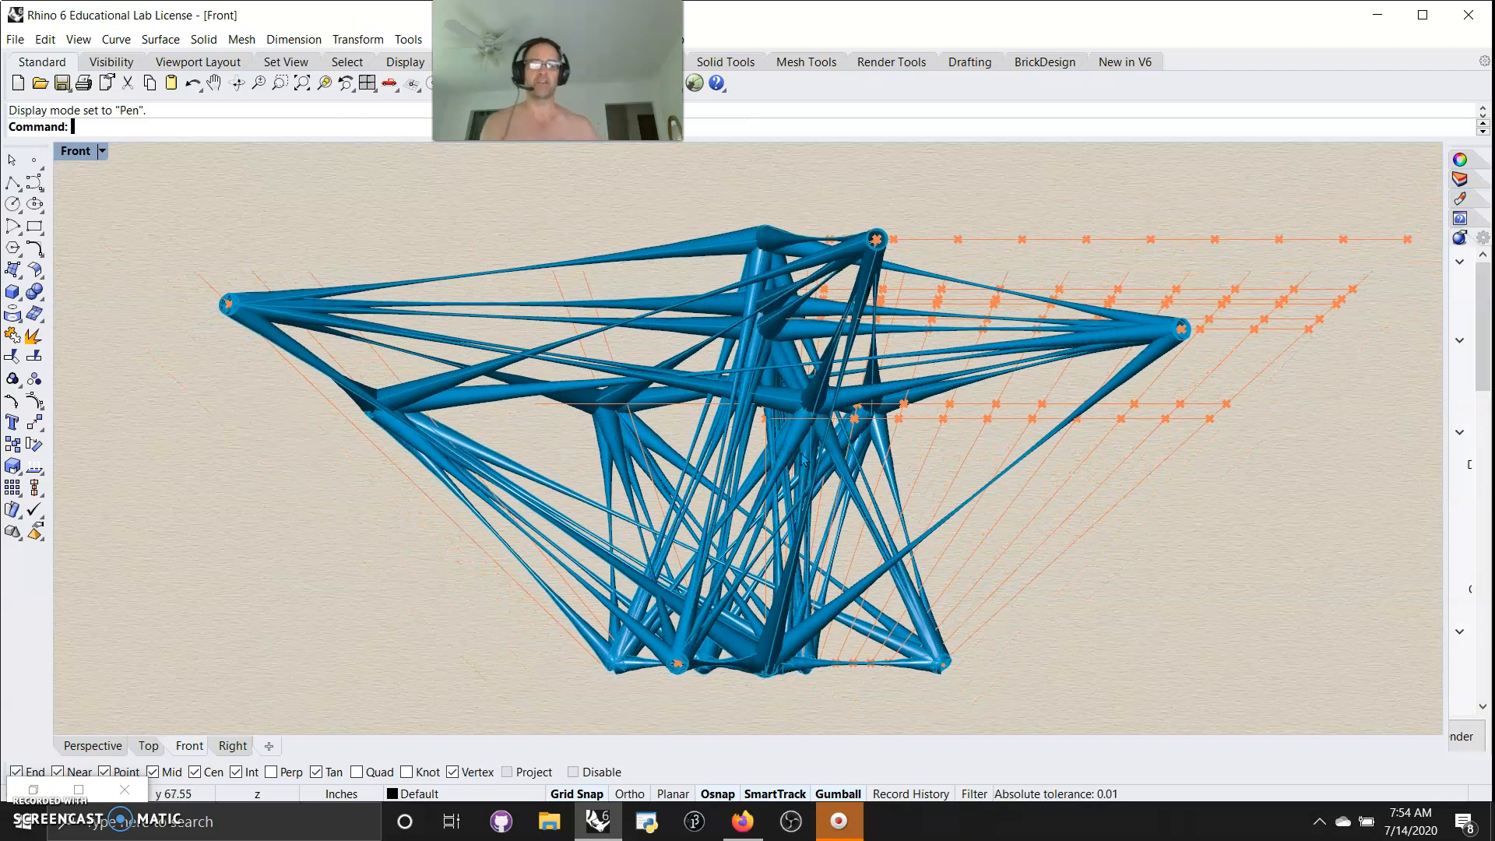